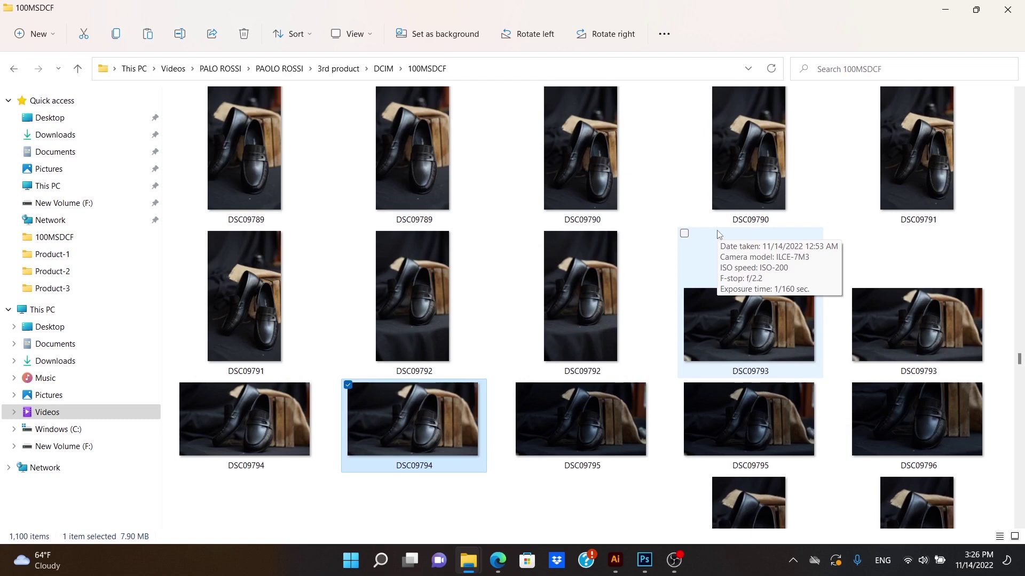
- Bring the finished DSC09812.psd loafer composite in Photoshop to the front as a reference
left_click(644, 560)
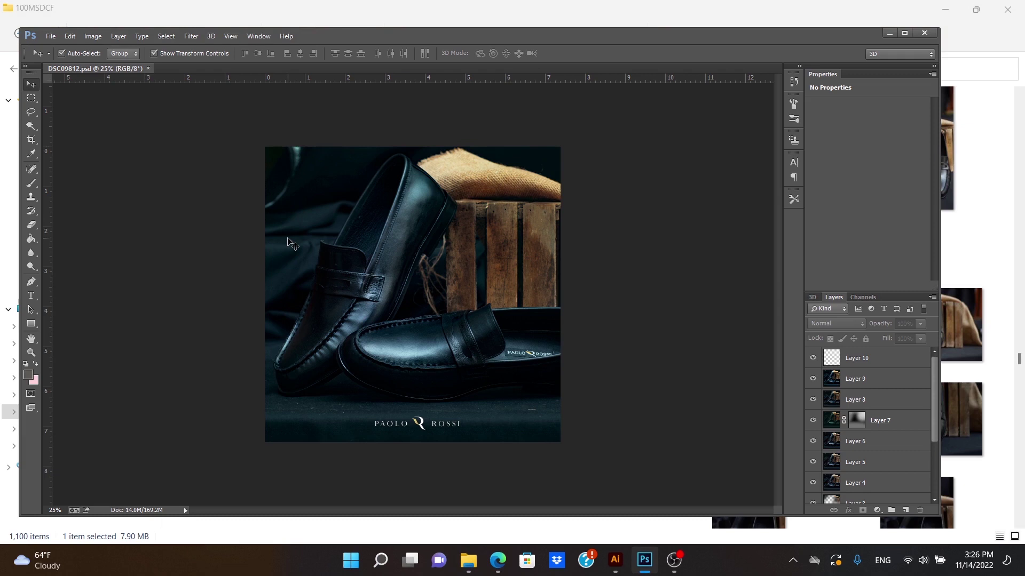
- Switch back to the 100MSDCF photo folder window in File Explorer
left_click(469, 562)
mouse_move(469, 559)
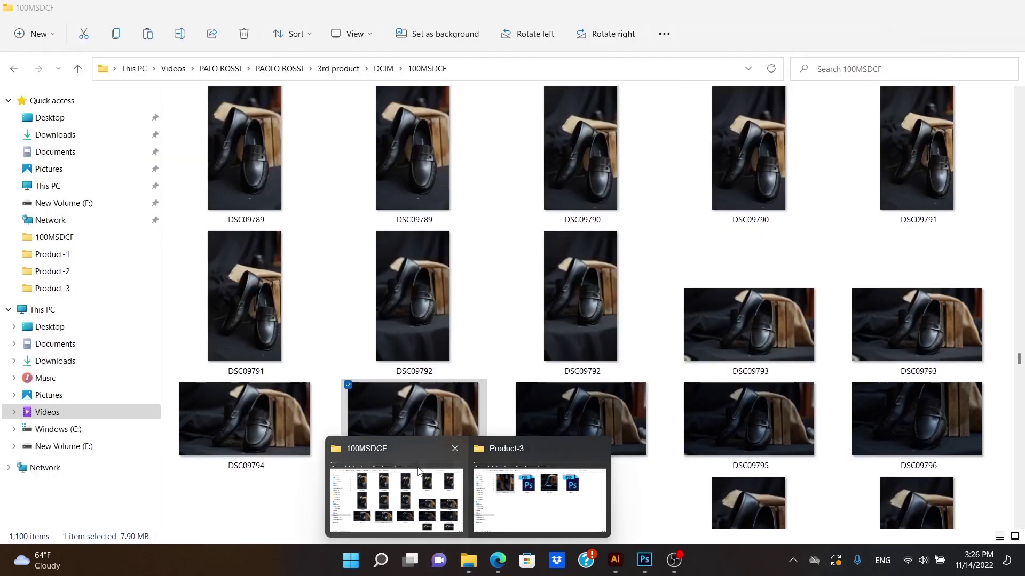
left_click(419, 472)
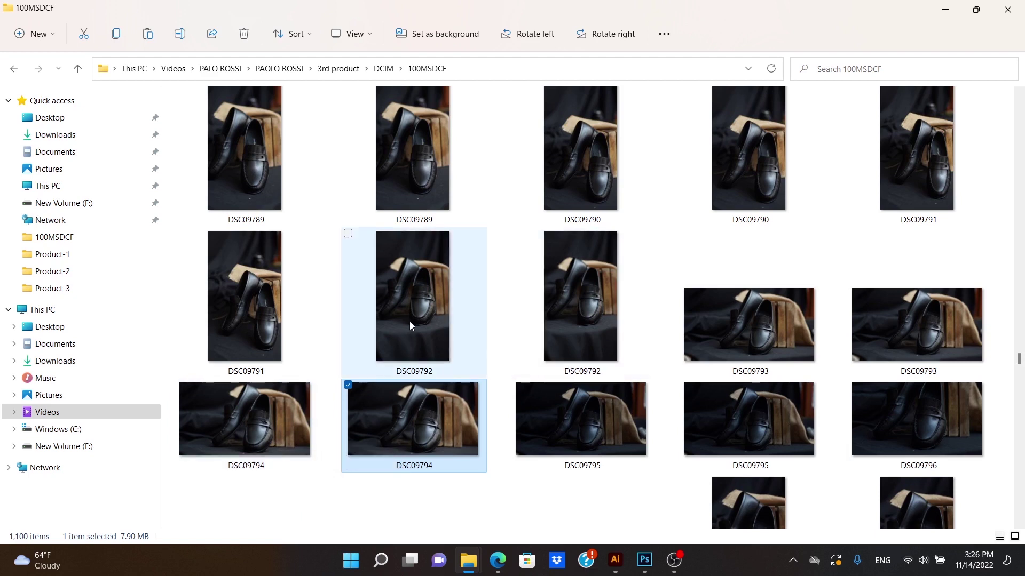
- Select the 23.6 MB DSC09792 raw photo and bring up its Open with app list
left_click(255, 324)
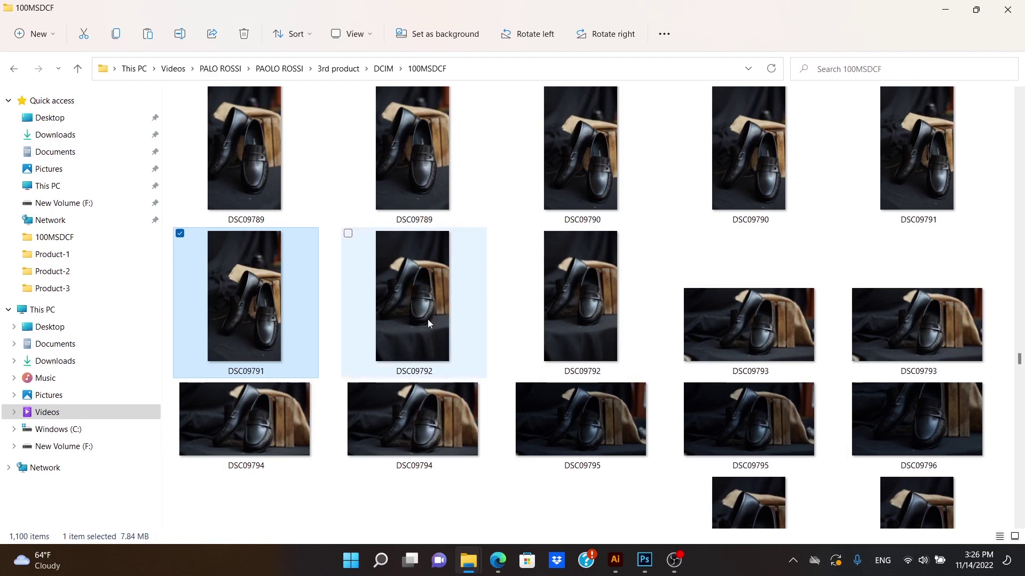
mouse_move(412, 297)
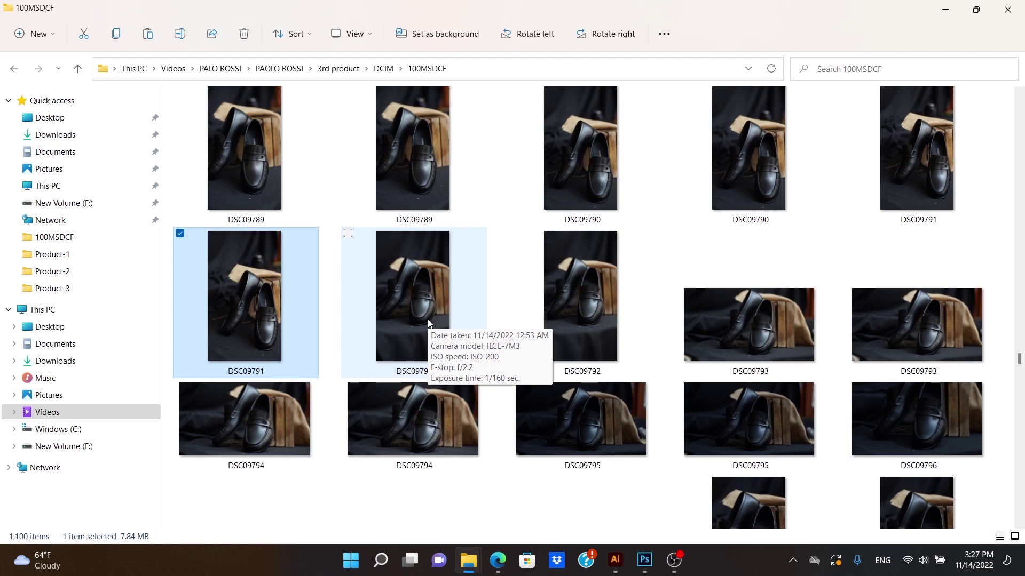
left_click(428, 323)
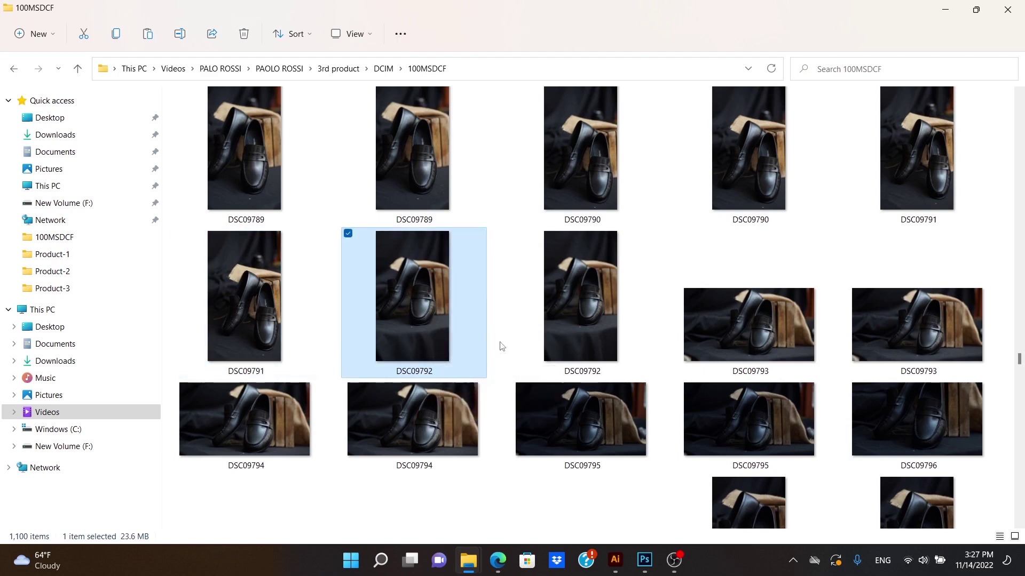
left_click(540, 335)
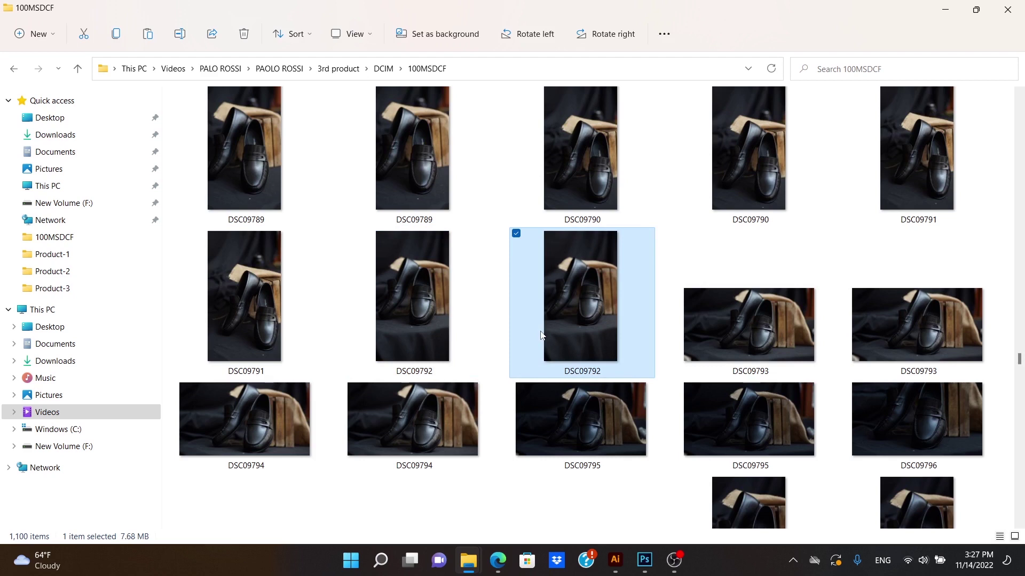
left_click(391, 302)
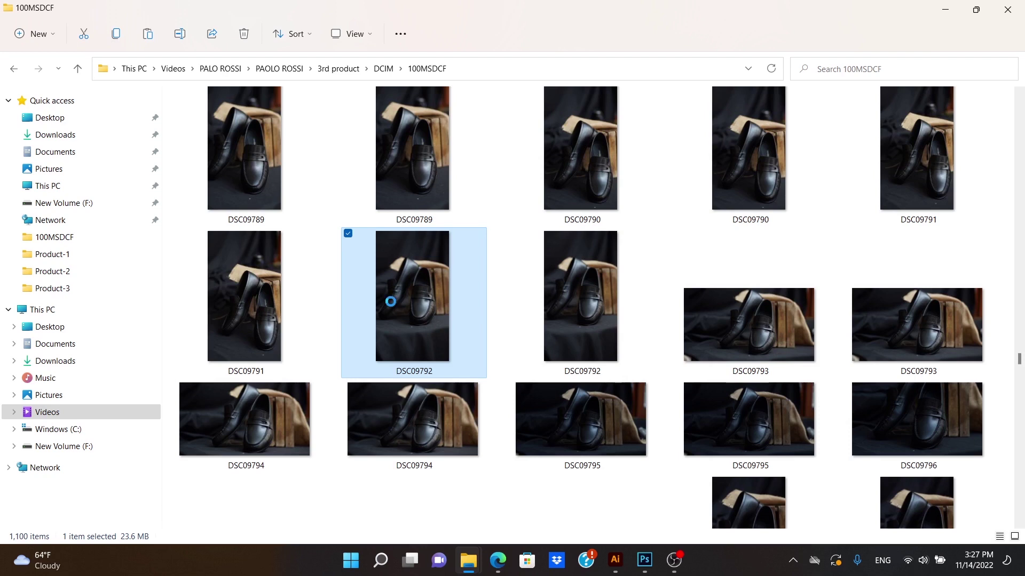
right_click(391, 302)
mouse_move(443, 368)
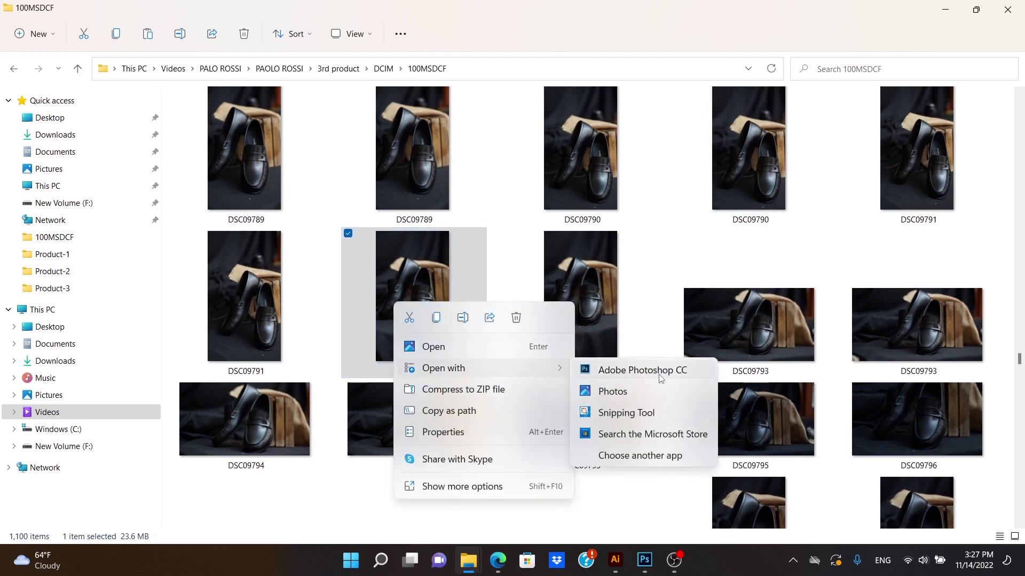
- Open DSC09792 in Photoshop CC through Camera Raw without any adjustments
left_click(661, 377)
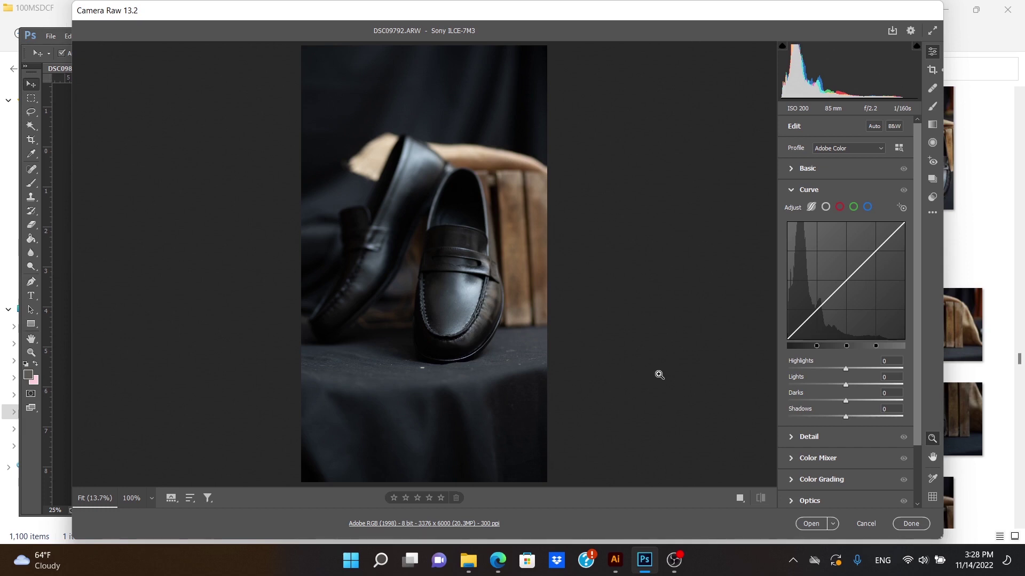
left_click(809, 524)
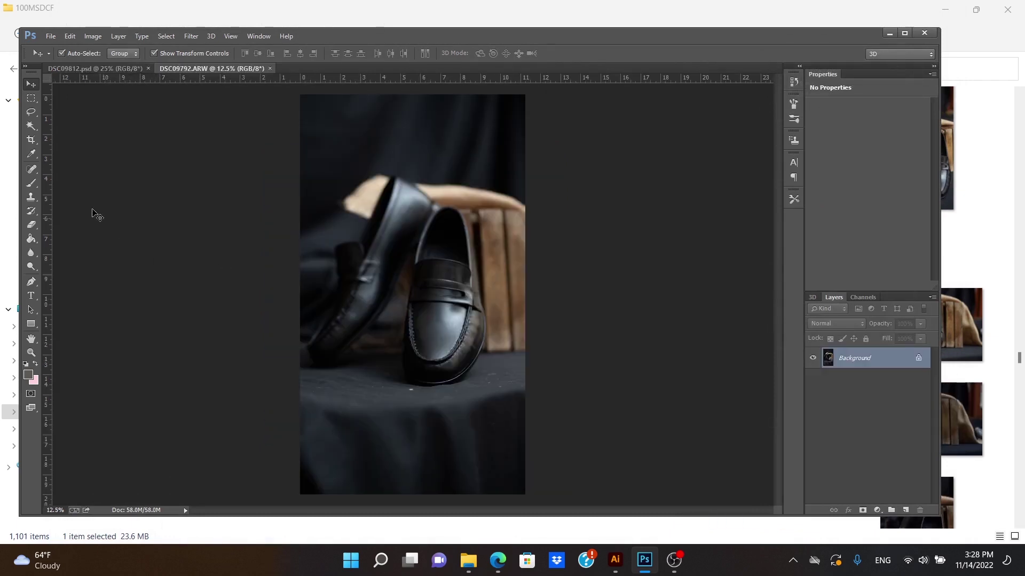
- Crop DSC09792 to a 1:1 square, nudging the photo down to frame loafers and crate
left_click(32, 140)
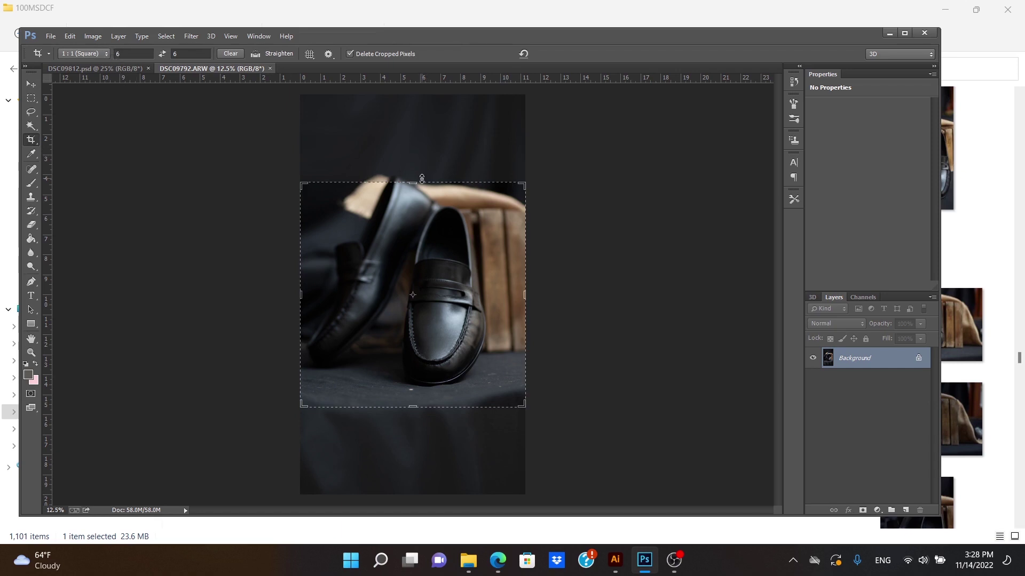
left_click(413, 183)
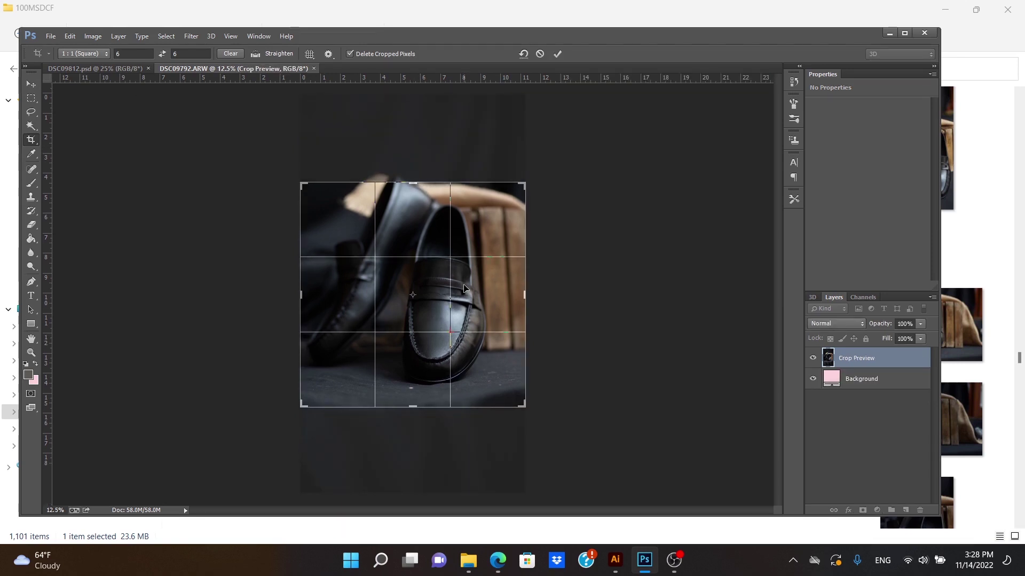
key("Down")
key("Down")
key("Down")
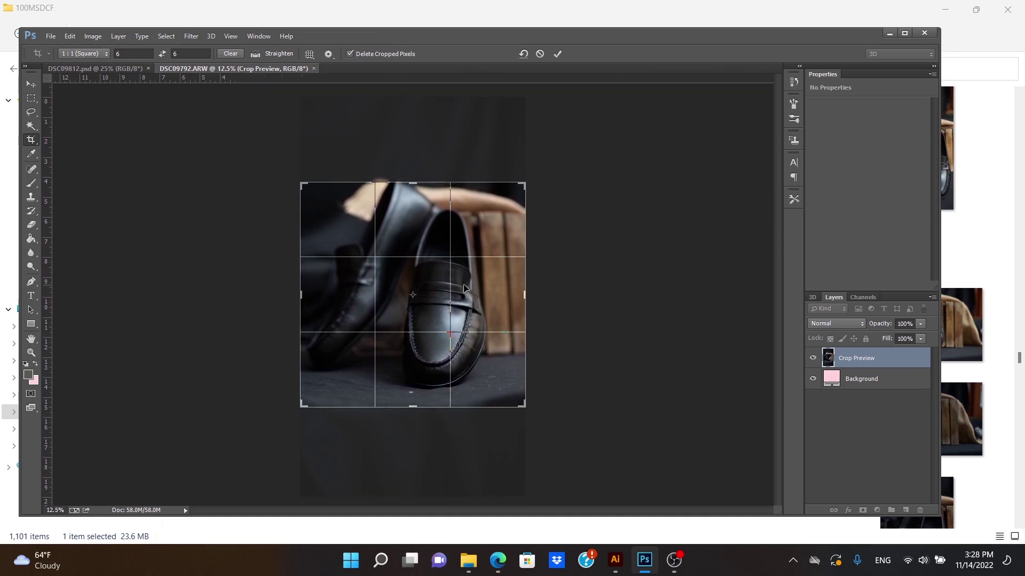
key("Down")
key("Down")
key("Down")
key("Down")
key("Down")
key("Down")
key("Down")
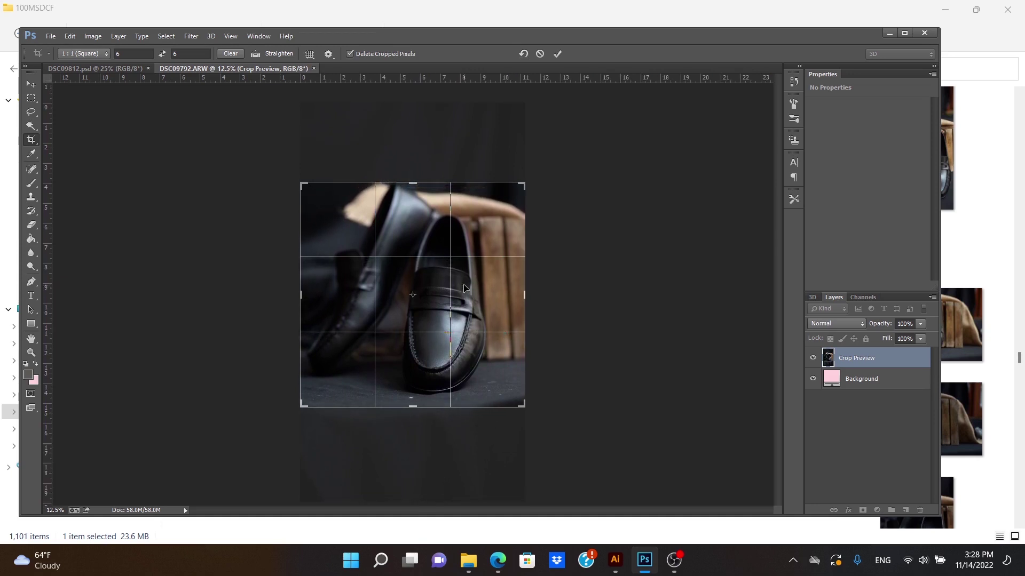
key("Down")
key("Down")
key("Down")
key("Down")
key("Down")
key("Down")
key("Down")
key("Down")
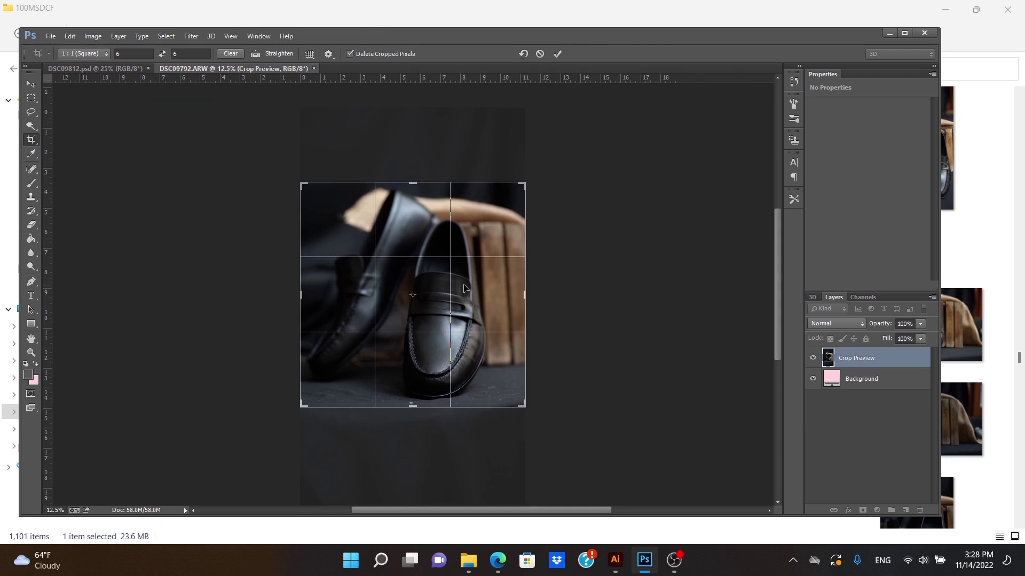
key("Down")
key("Down")
key("Down")
key("Down")
key("Down")
key("Down")
key("Down")
key("Down")
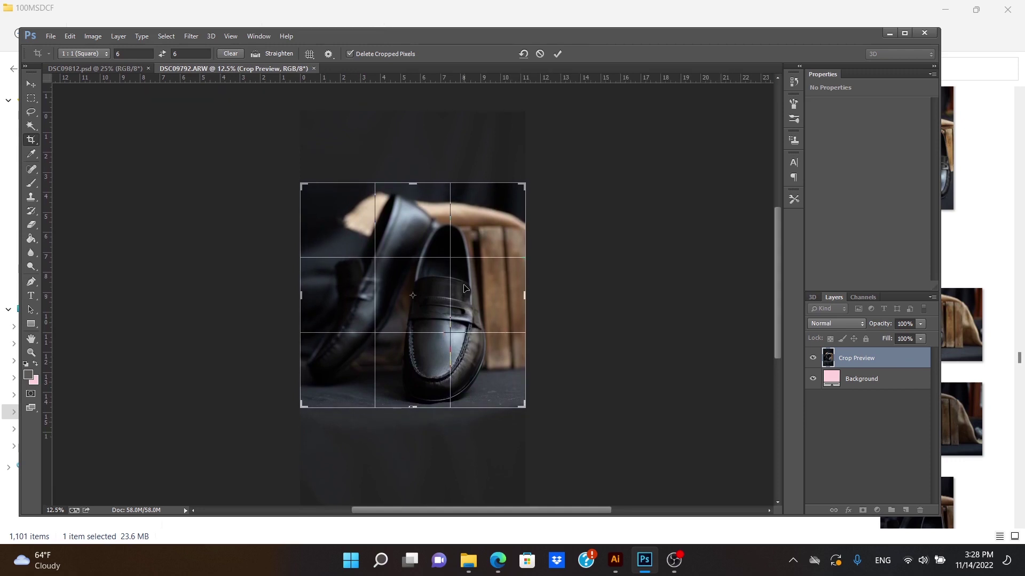
key("Down")
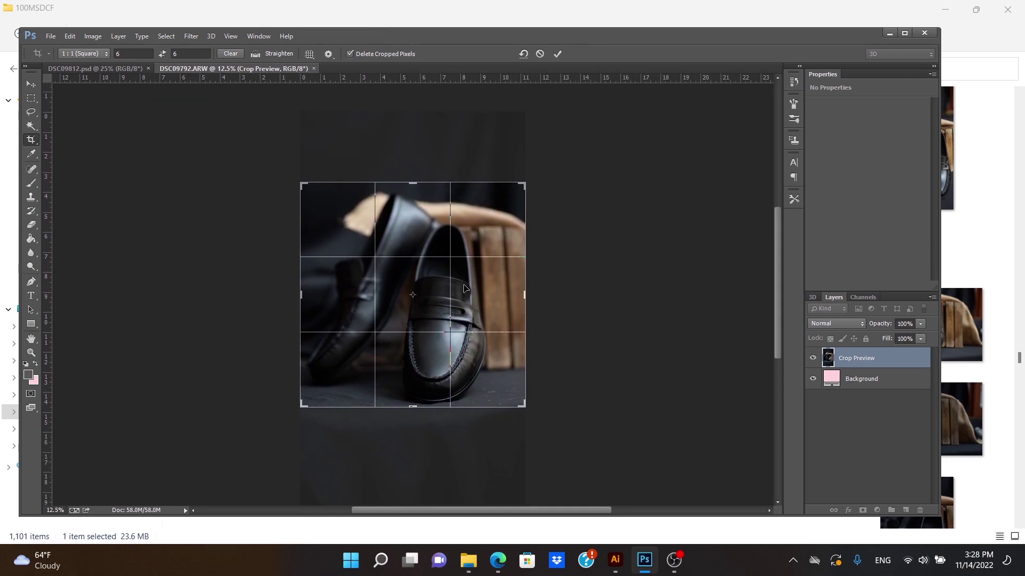
key("Return")
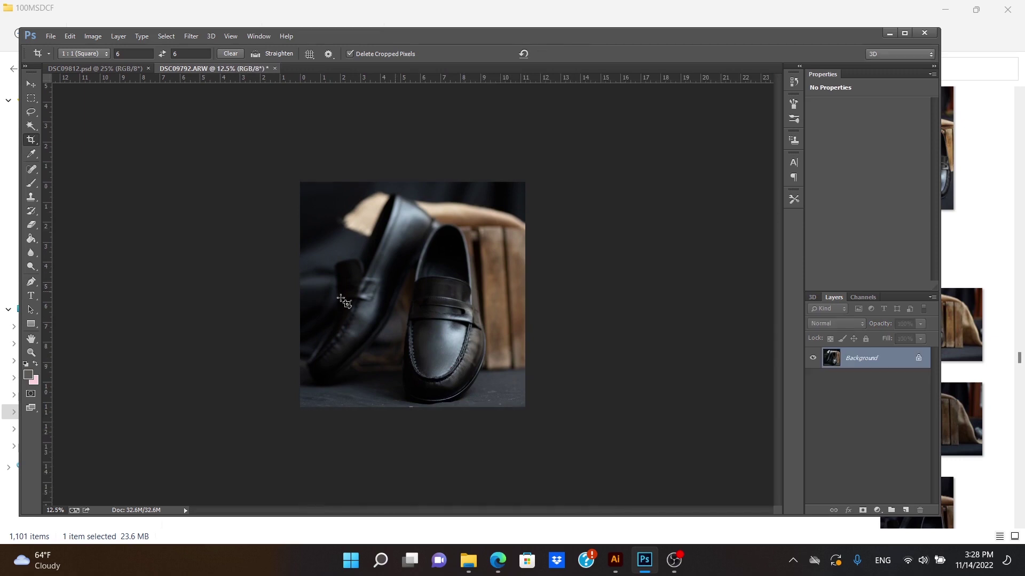
left_click(31, 353)
- Zoom in and duplicate the Background layer into a Background copy layer
left_click(510, 318)
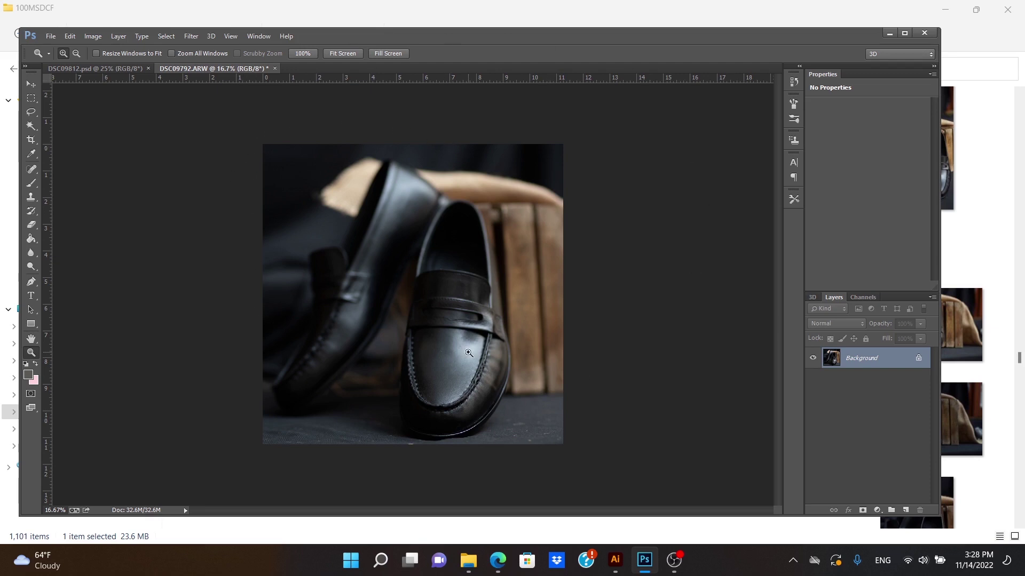
right_click(881, 364)
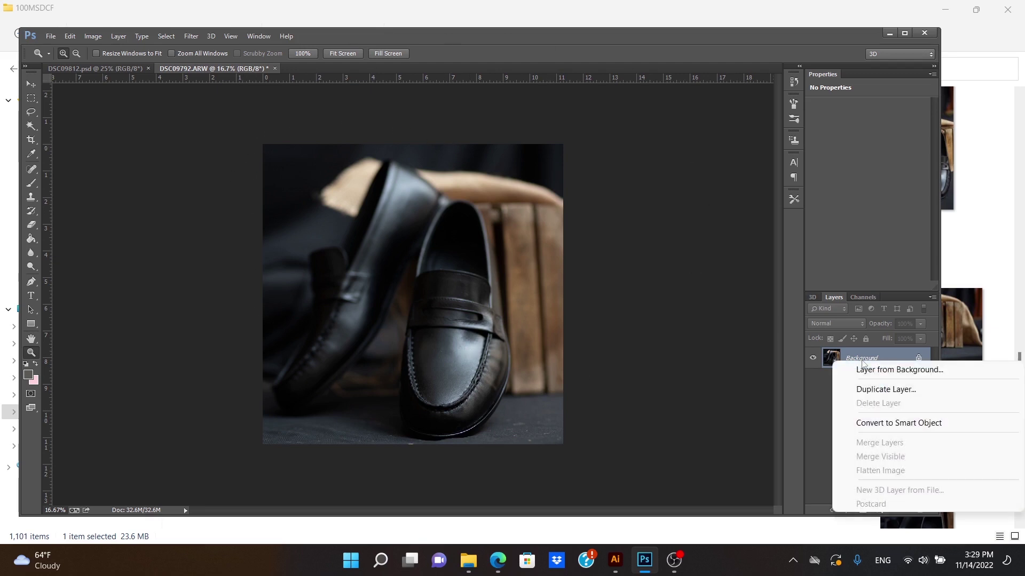
left_click(865, 394)
left_click(605, 175)
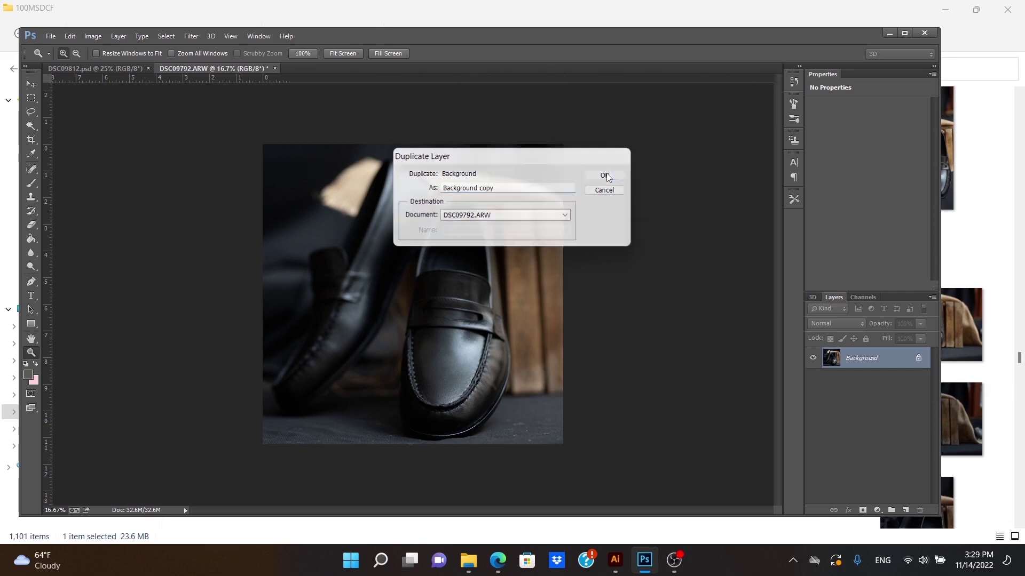
left_click(192, 37)
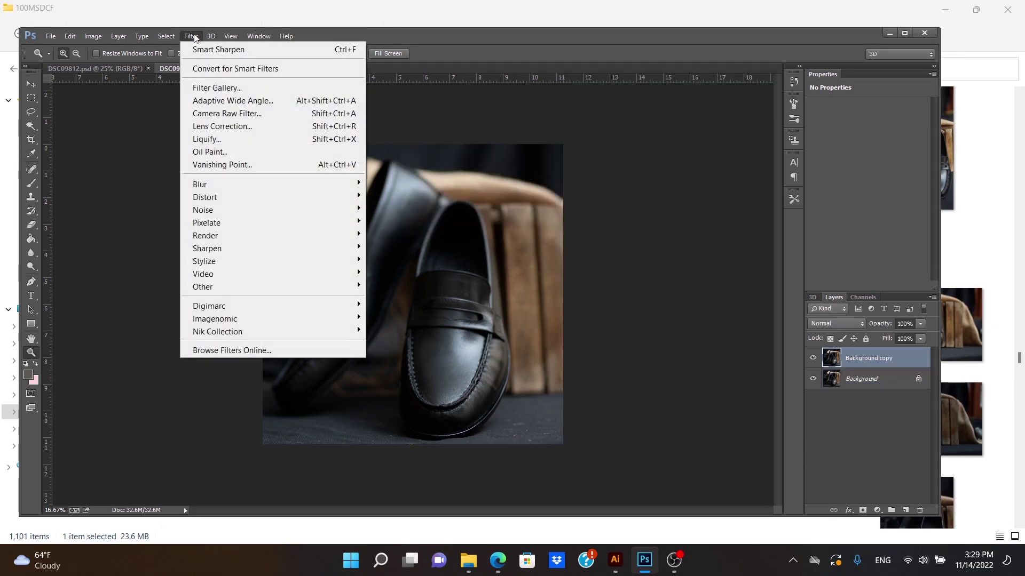
- Run Camera Raw on the copy, trying Shadows and curve Shadows boosts, then resetting both
left_click(289, 109)
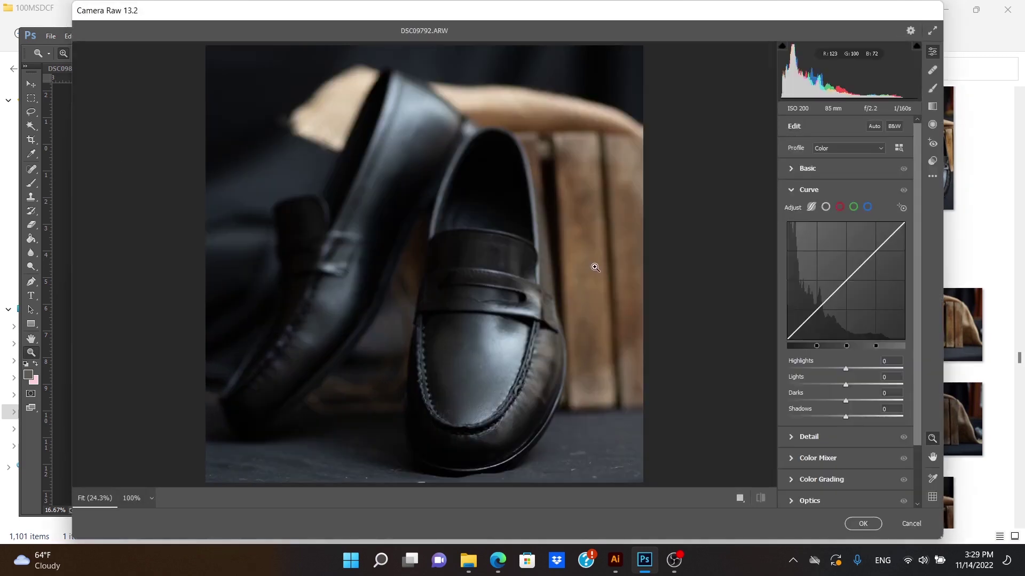
left_click(835, 167)
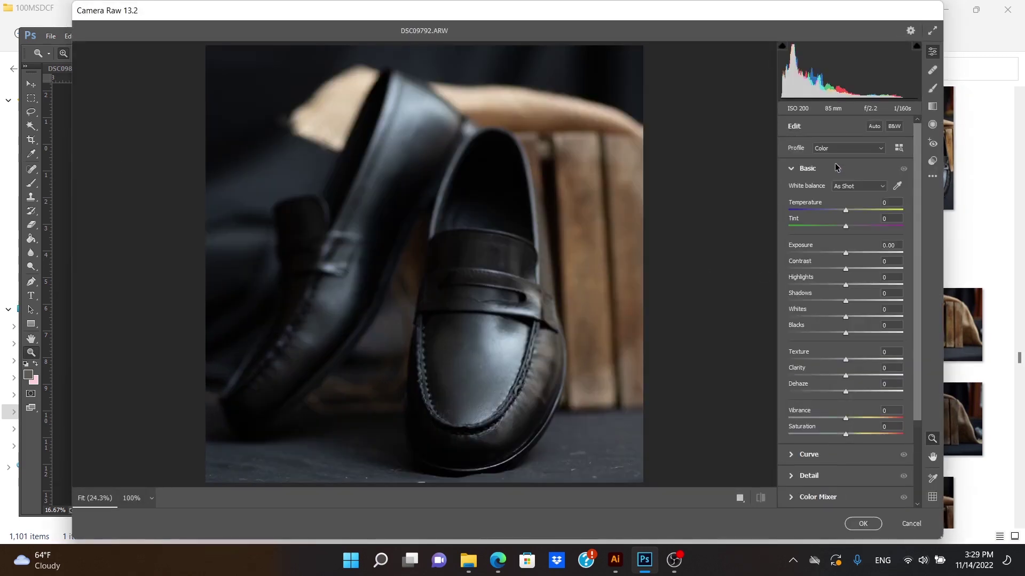
left_click(901, 301)
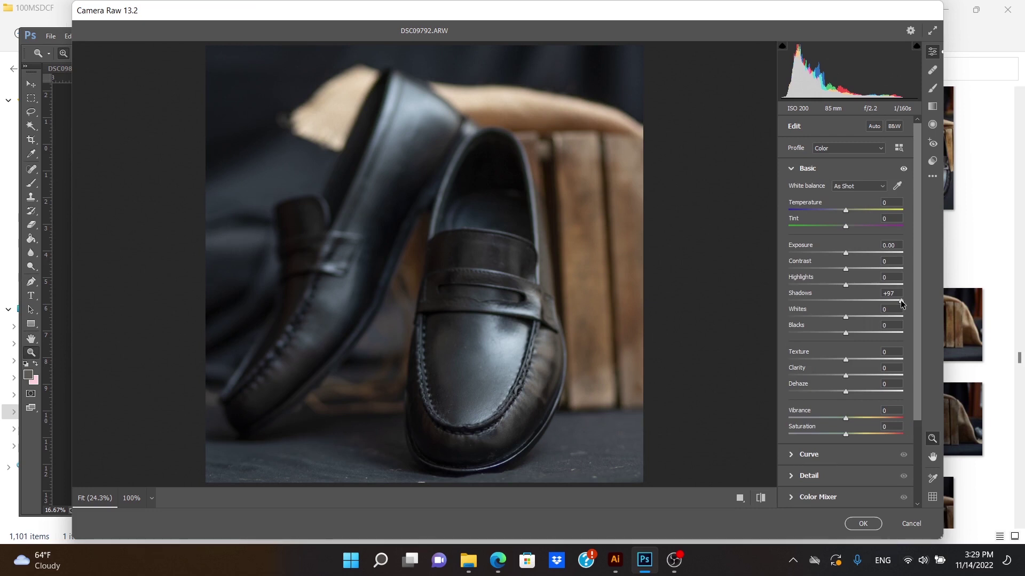
double_click(901, 300)
left_click(804, 168)
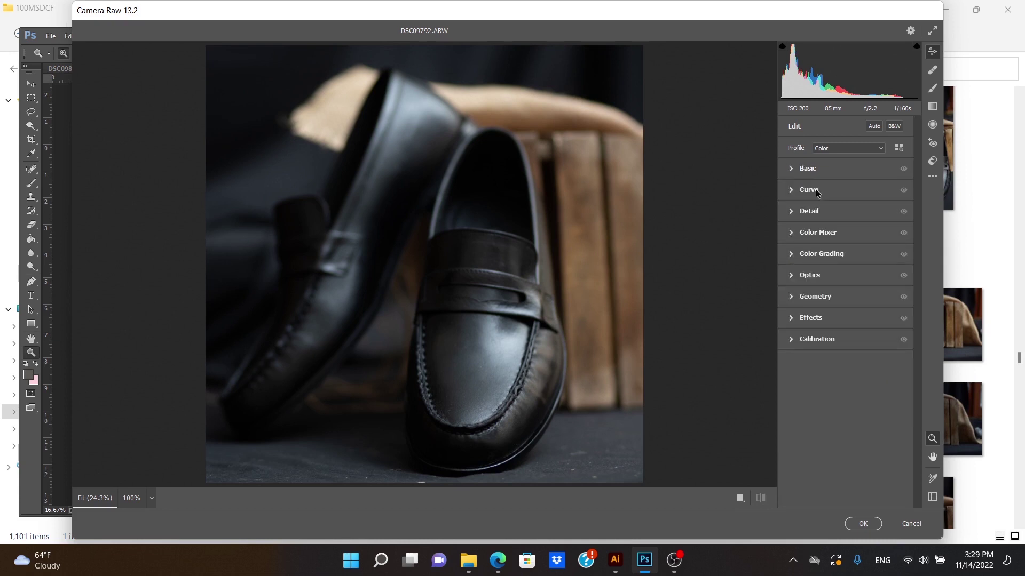
left_click(808, 190)
left_click(901, 417)
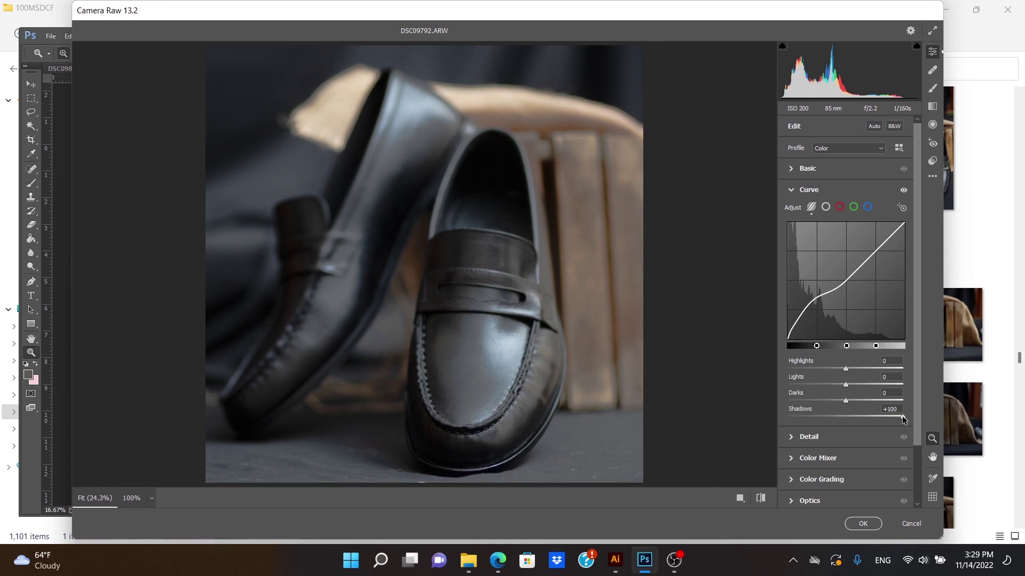
double_click(902, 417)
left_click(827, 170)
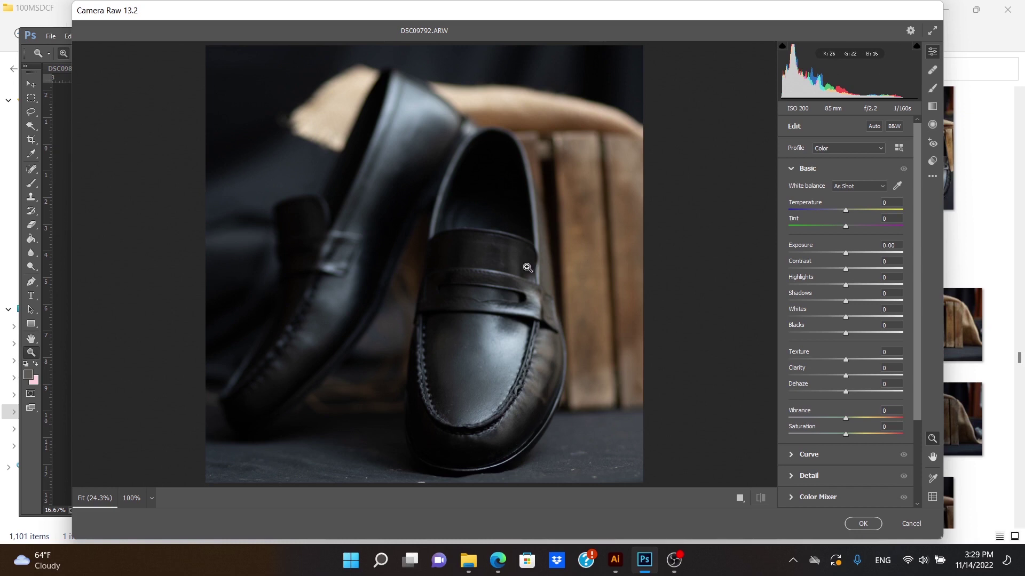
- Set Shadows +32, Blacks +17 and Highlights -65, then apply the filter
left_click(865, 301)
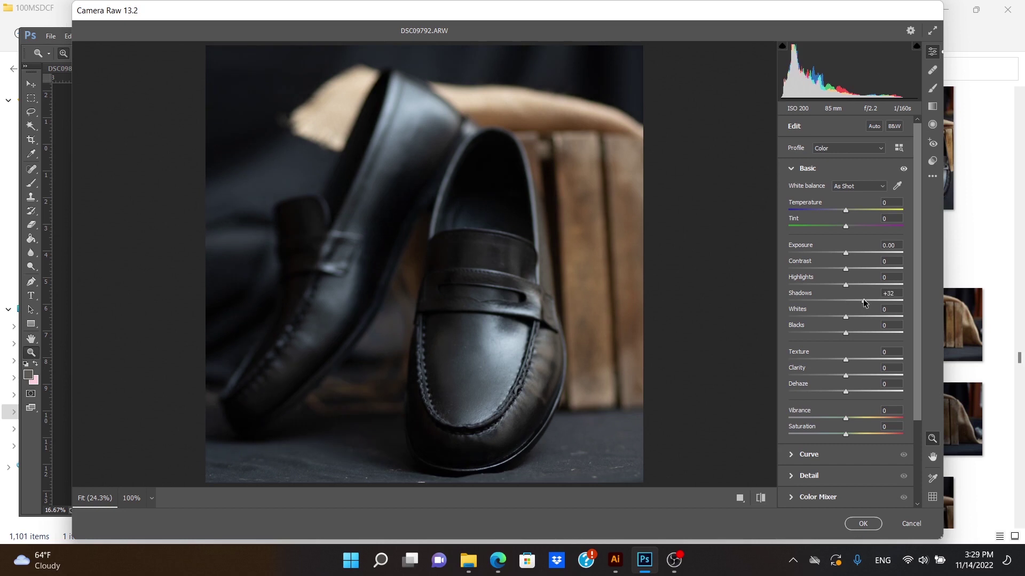
left_click(816, 334)
double_click(816, 334)
left_click(855, 333)
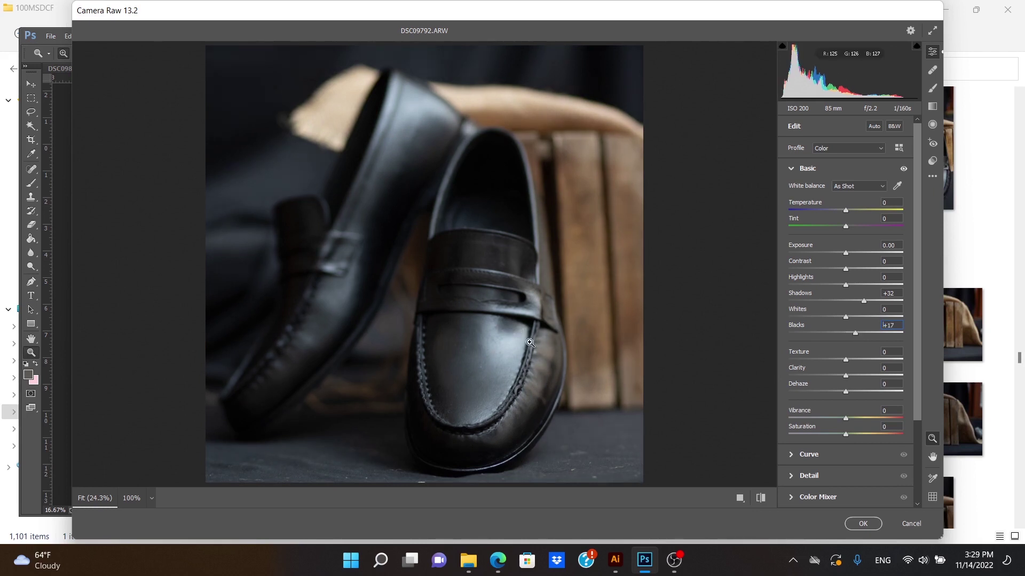
left_click(875, 285)
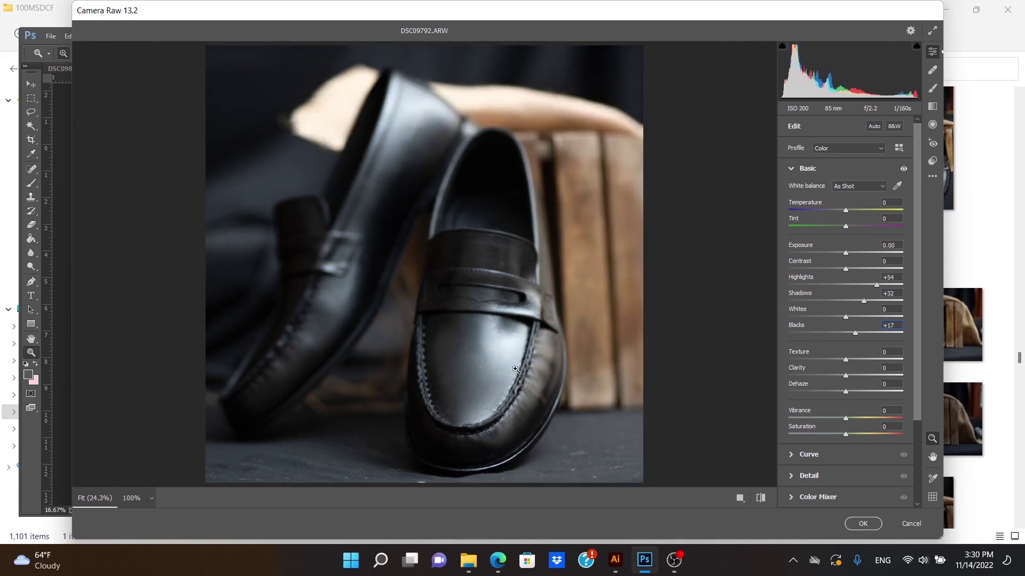
key("ctrl+z")
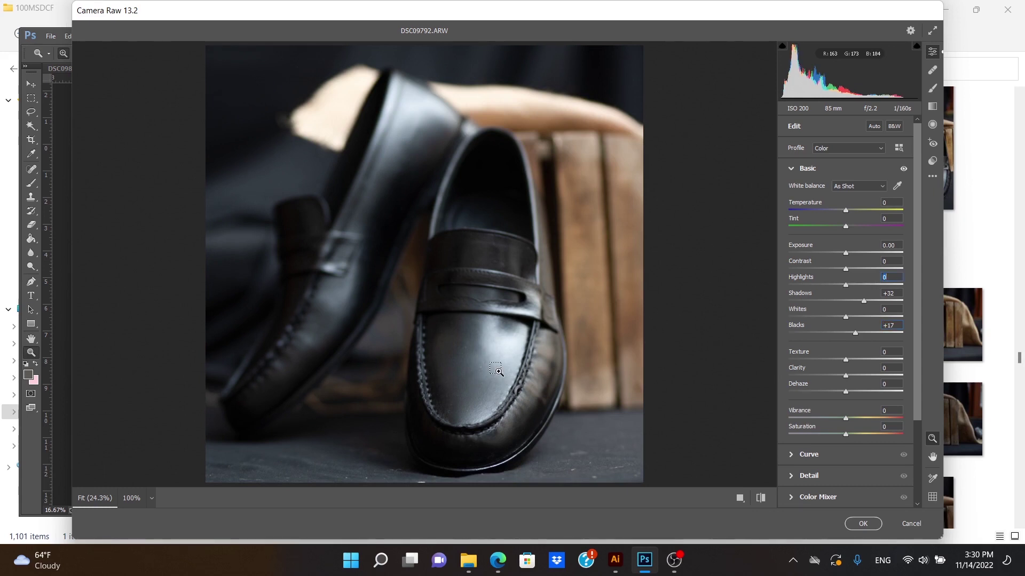
left_click(821, 285)
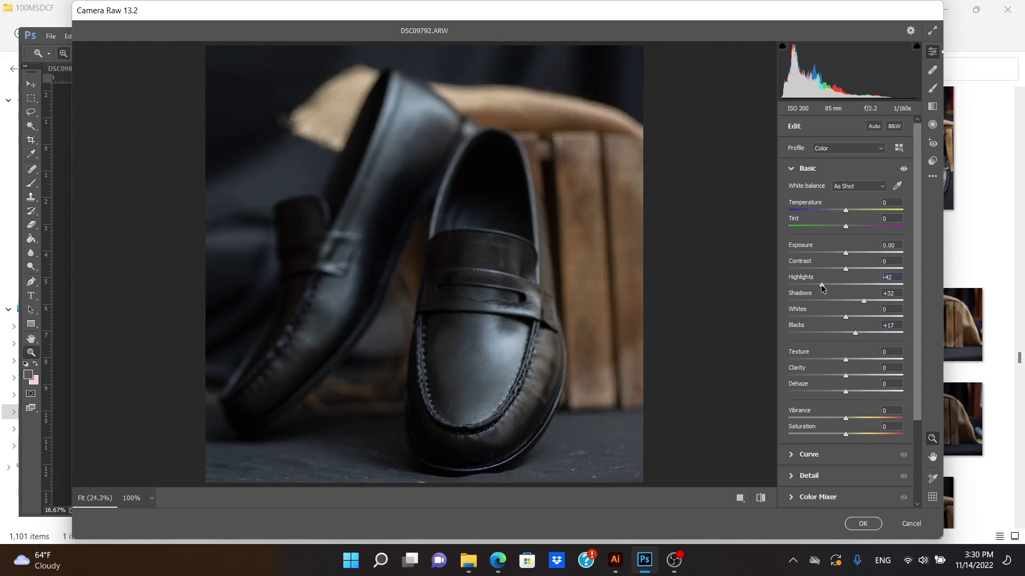
left_click_drag(821, 284, 808, 284)
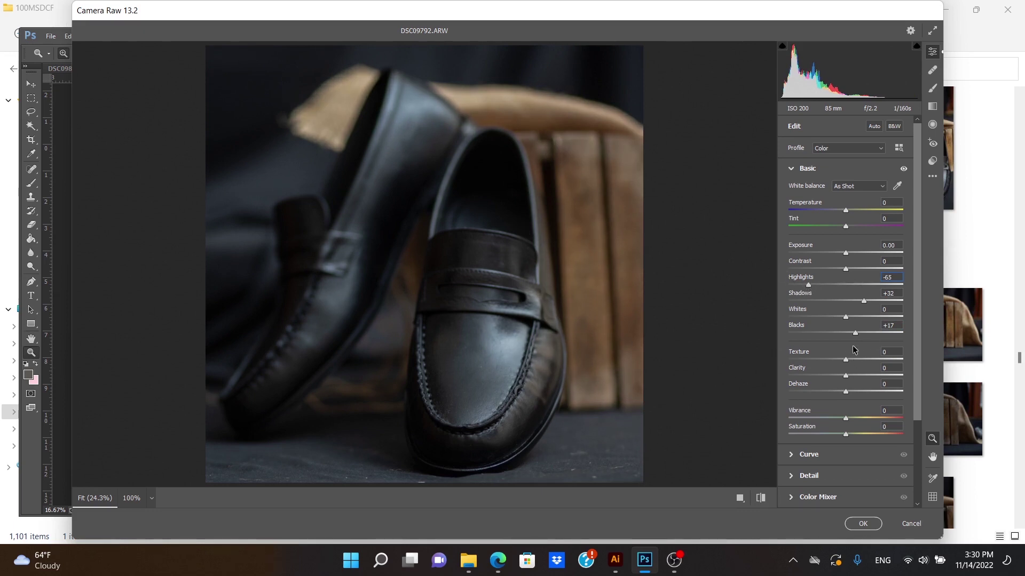
left_click(867, 524)
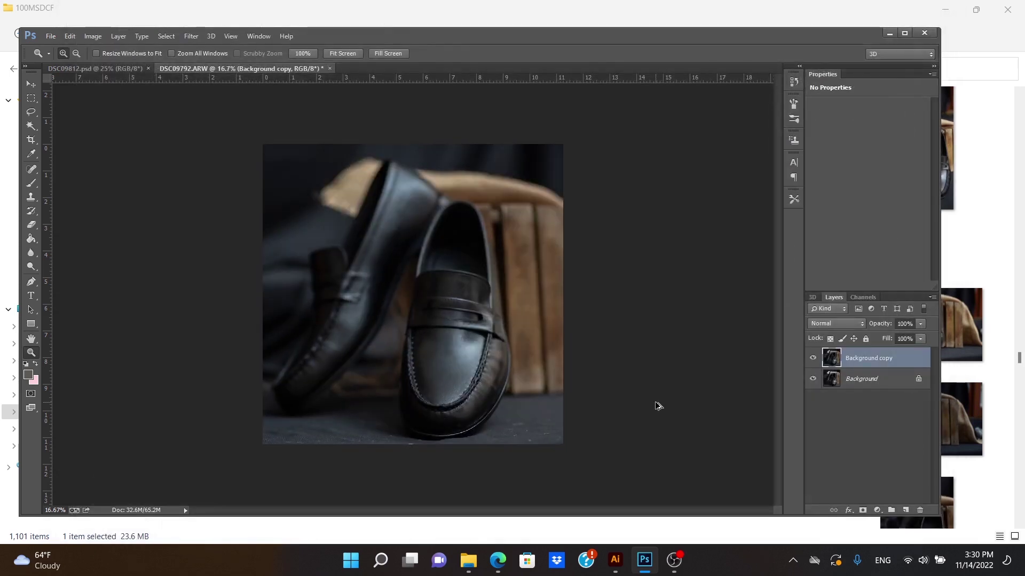
- Stamp visible layers into Layer 1 and apply a curve: Darks -10, Shadows +18, Highlights +34, Lights +22
key("ctrl+shift+alt+e")
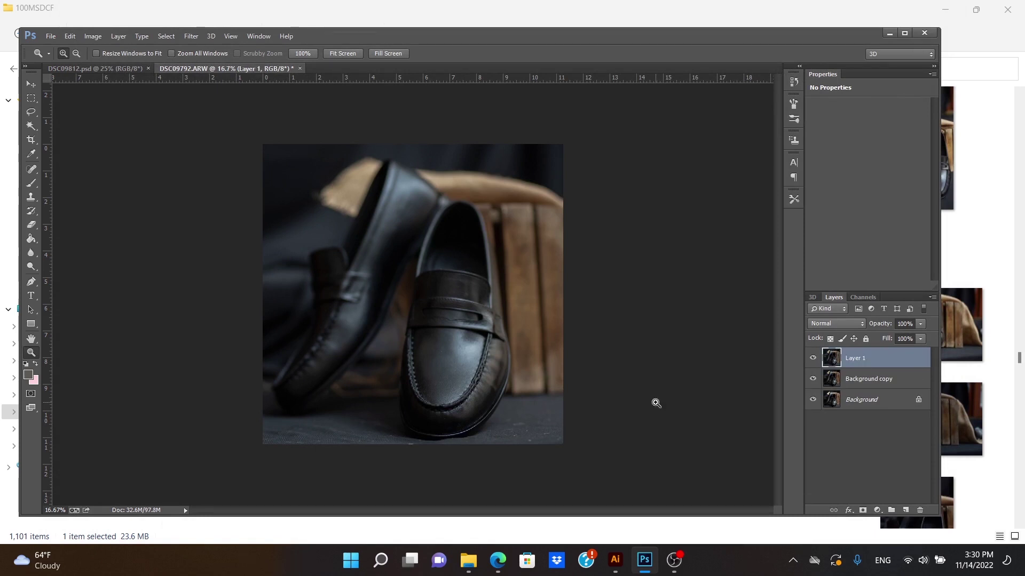
left_click(195, 36)
left_click(238, 113)
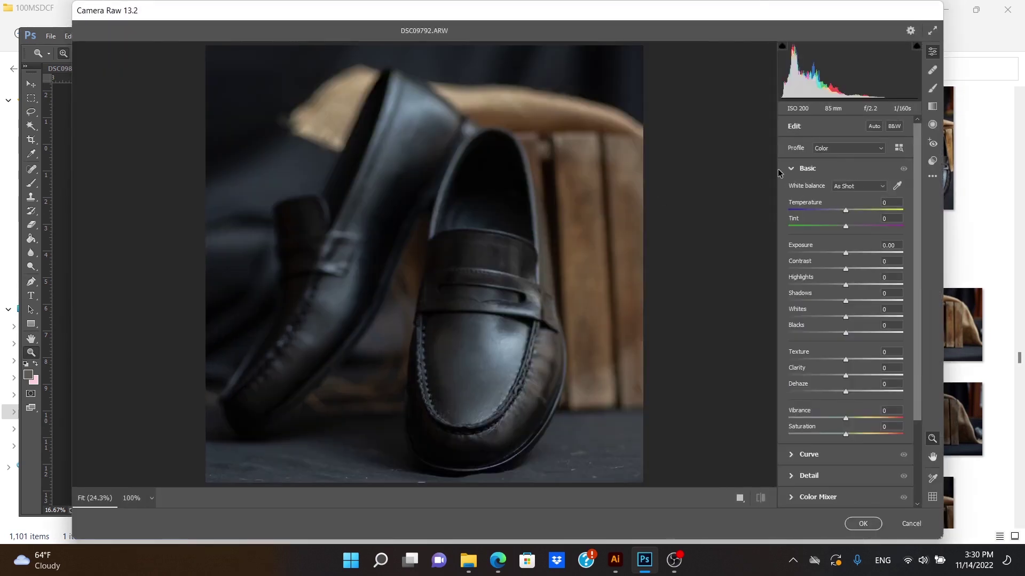
left_click(802, 170)
left_click(816, 190)
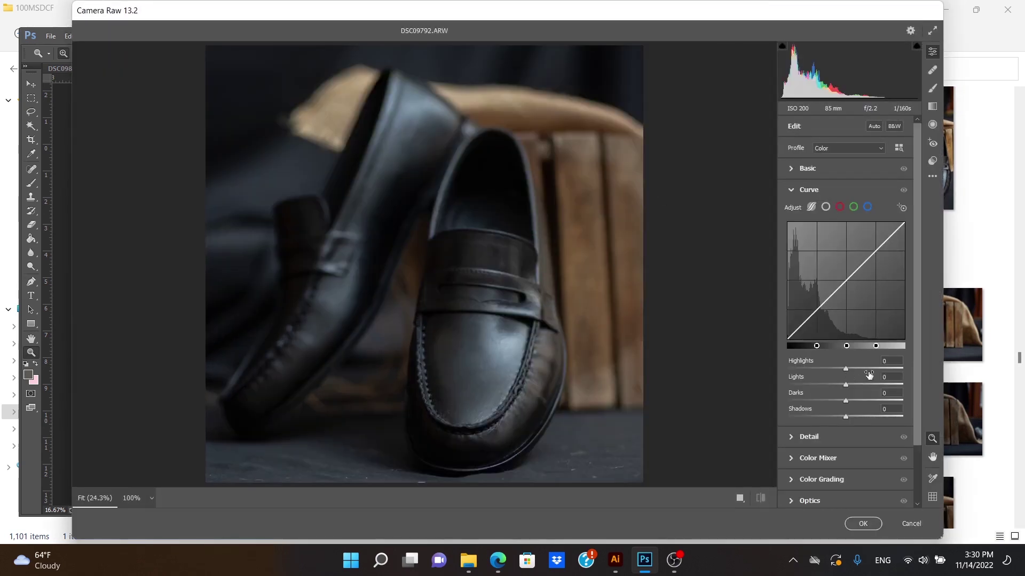
mouse_move(845, 401)
left_mouse_down()
mouse_move(822, 400)
mouse_move(840, 400)
left_mouse_up()
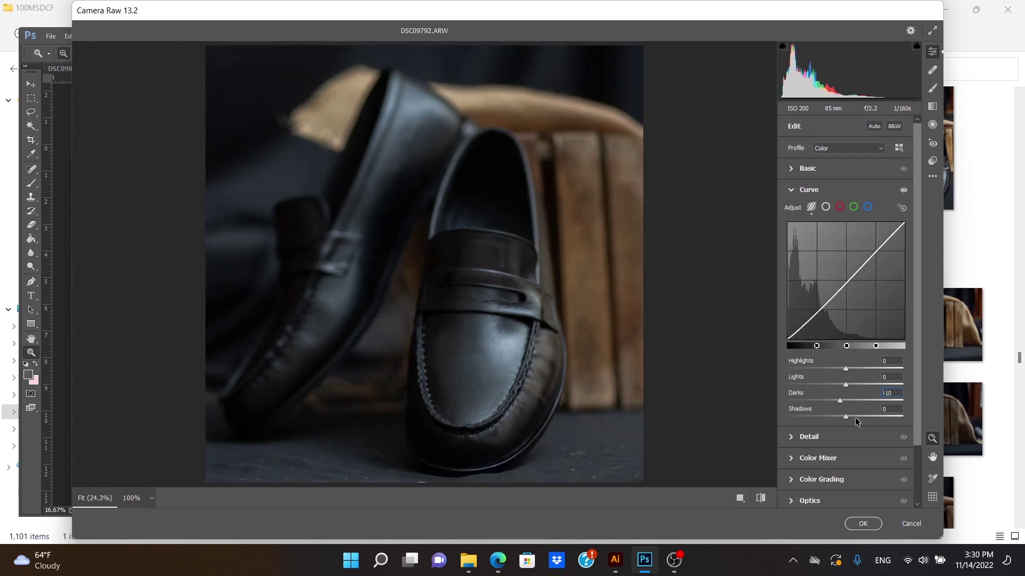
left_click(854, 419)
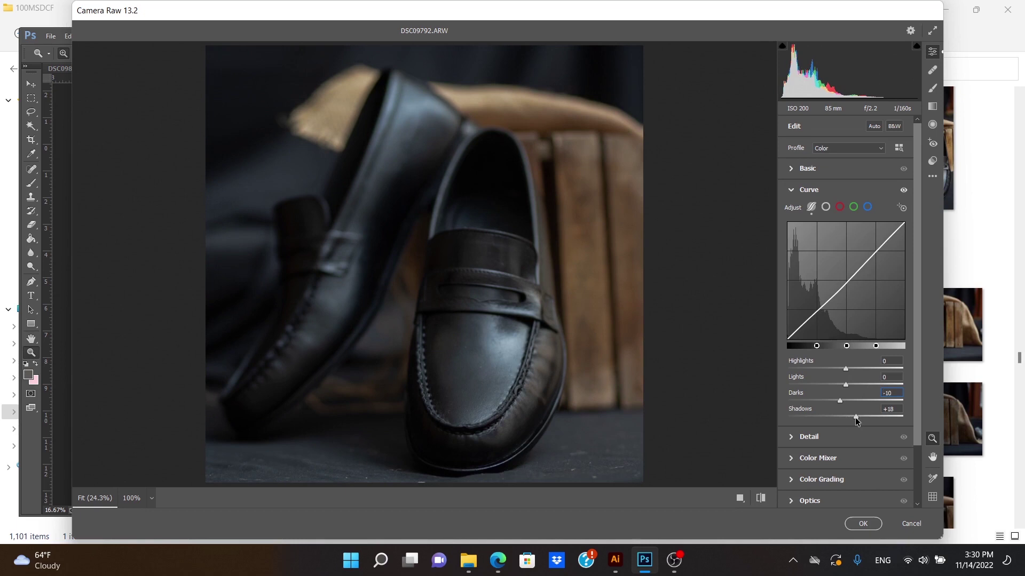
left_click(865, 369)
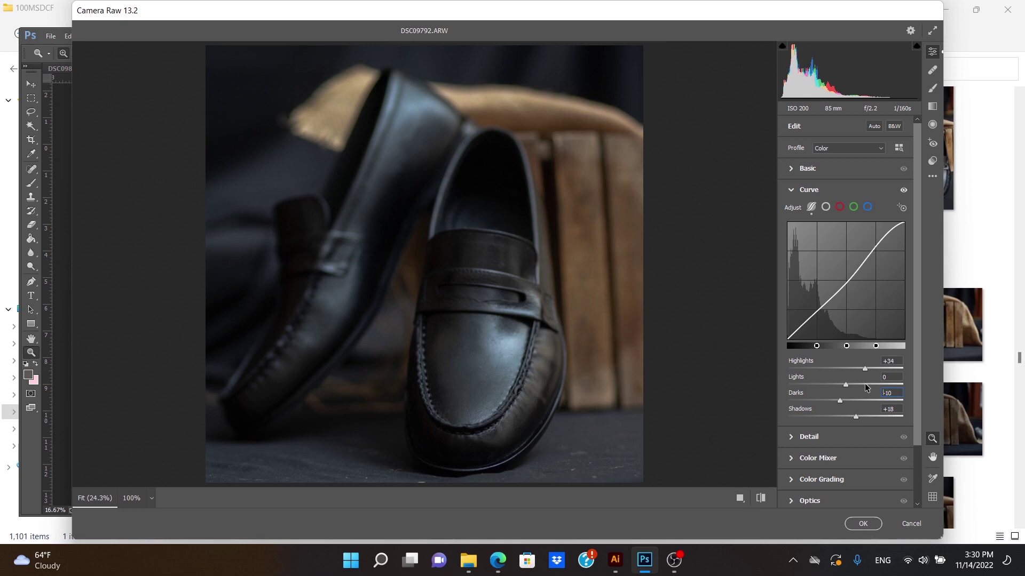
left_click(858, 384)
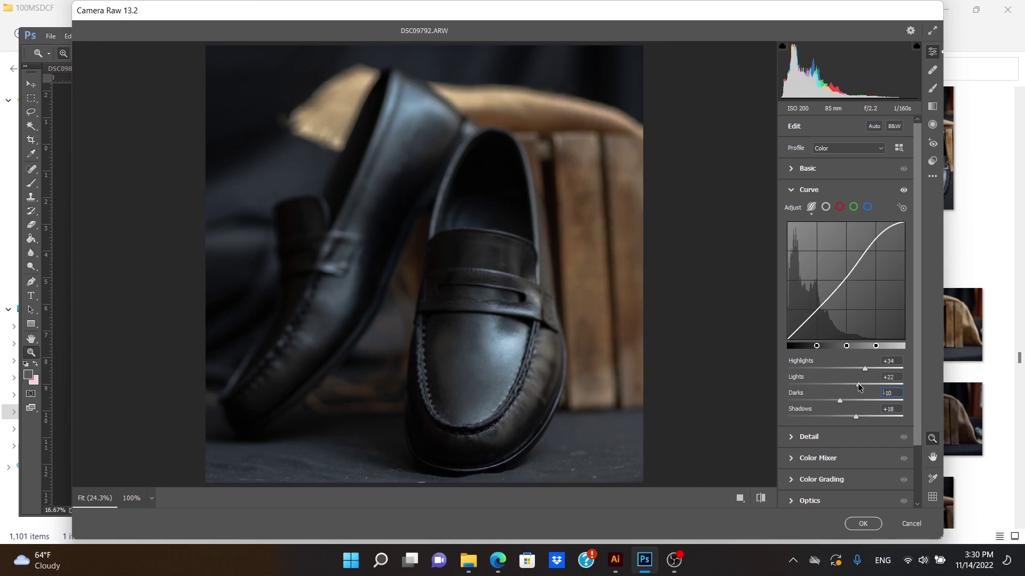
left_click(861, 522)
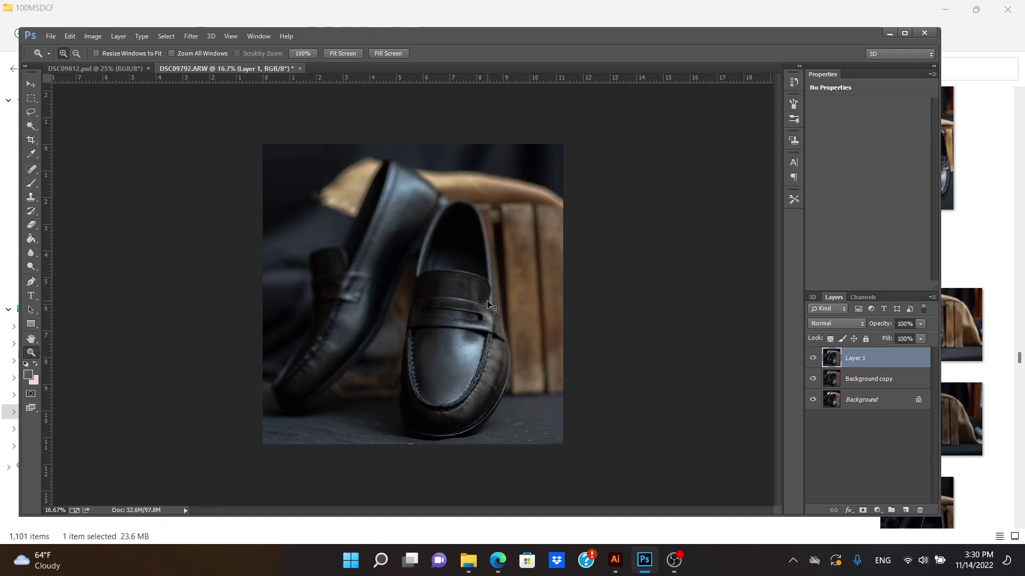
- Stamp visible layers into Layer 2 and apply a Camera Raw vignette of -24
key("ctrl+shift+alt+e")
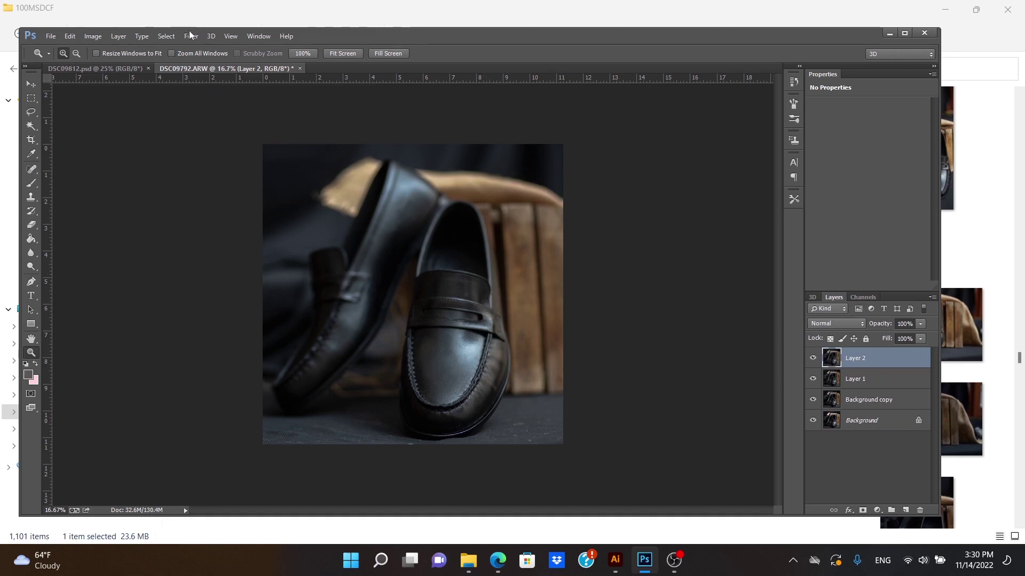
left_click(190, 35)
left_click(227, 111)
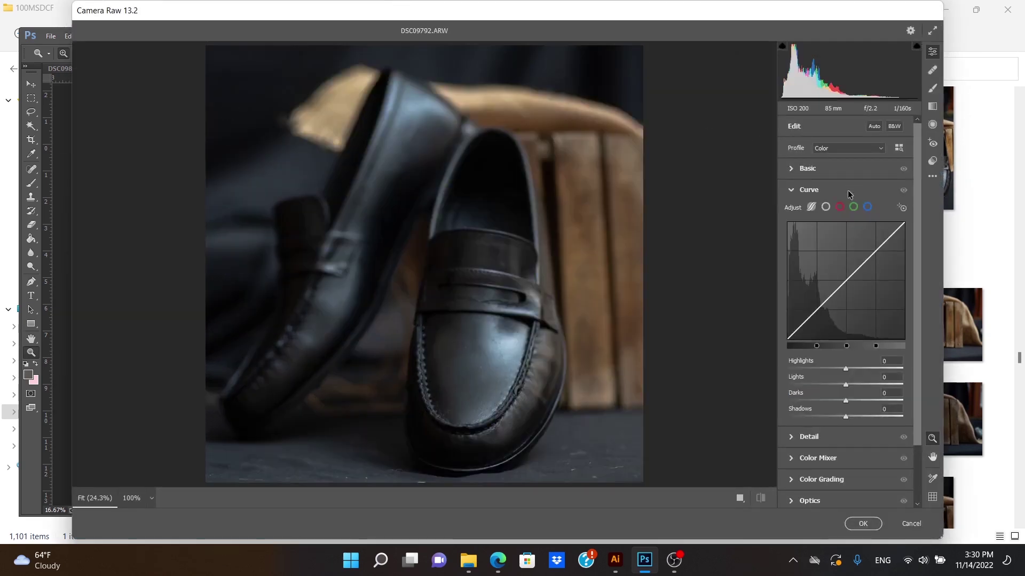
left_click(847, 189)
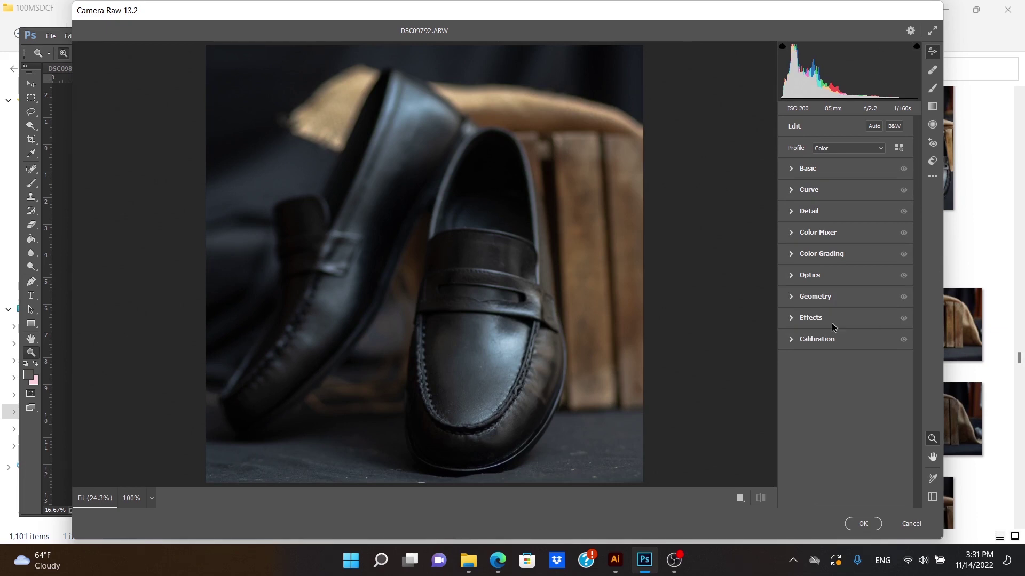
left_click(848, 318)
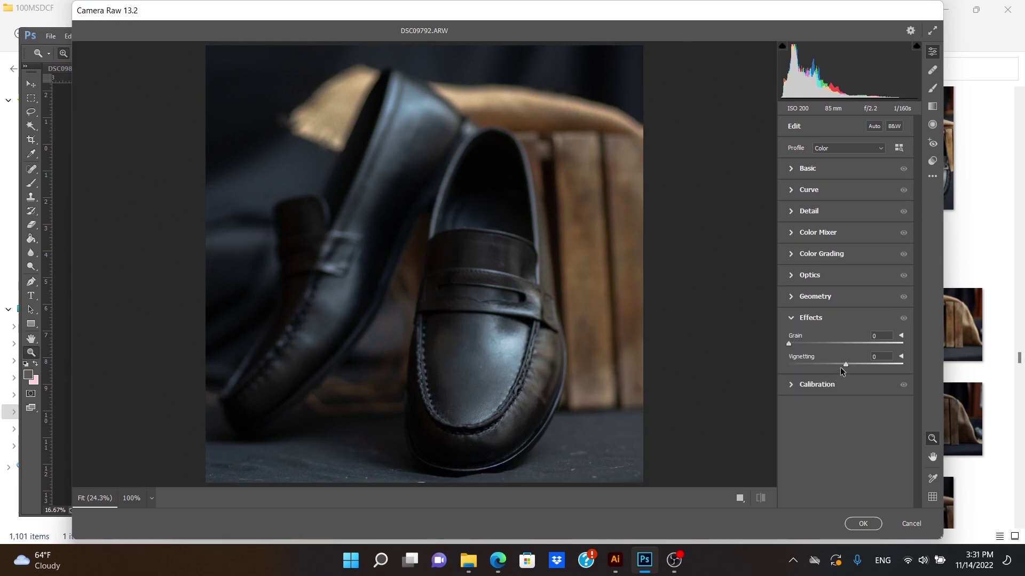
left_click_drag(845, 366, 831, 367)
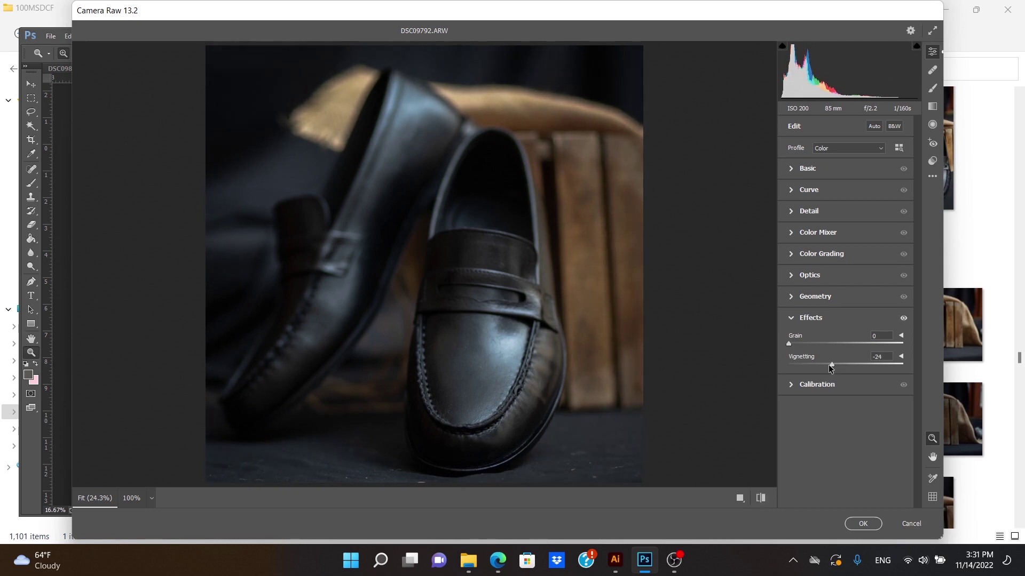
left_click(865, 522)
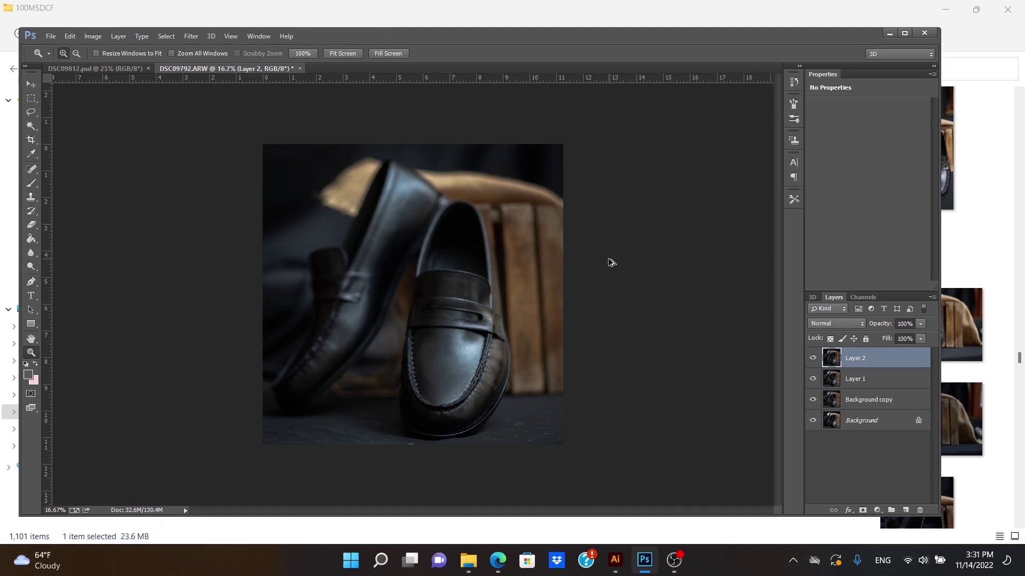
- Stamp visible layers into Layer 3 and fit the view back to the whole image
key("ctrl+shift+alt+e")
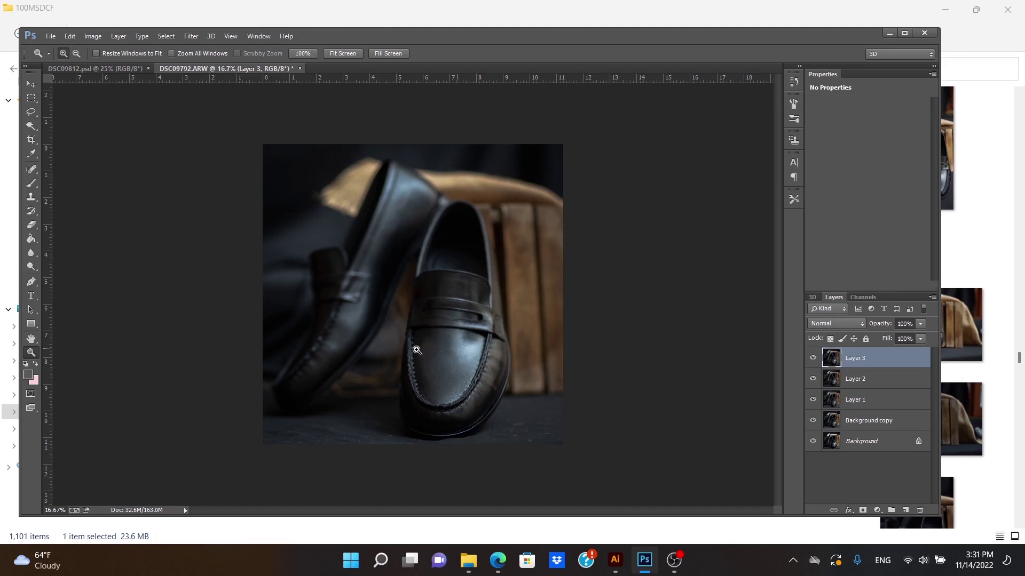
left_click(453, 266)
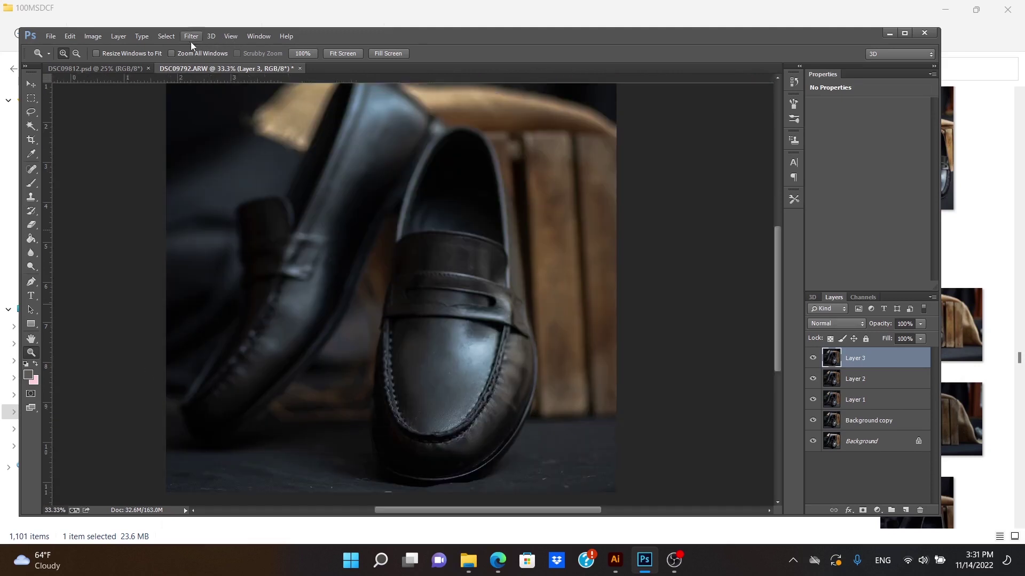
left_click(297, 189)
right_click(298, 190)
left_click(315, 199)
right_click(327, 197)
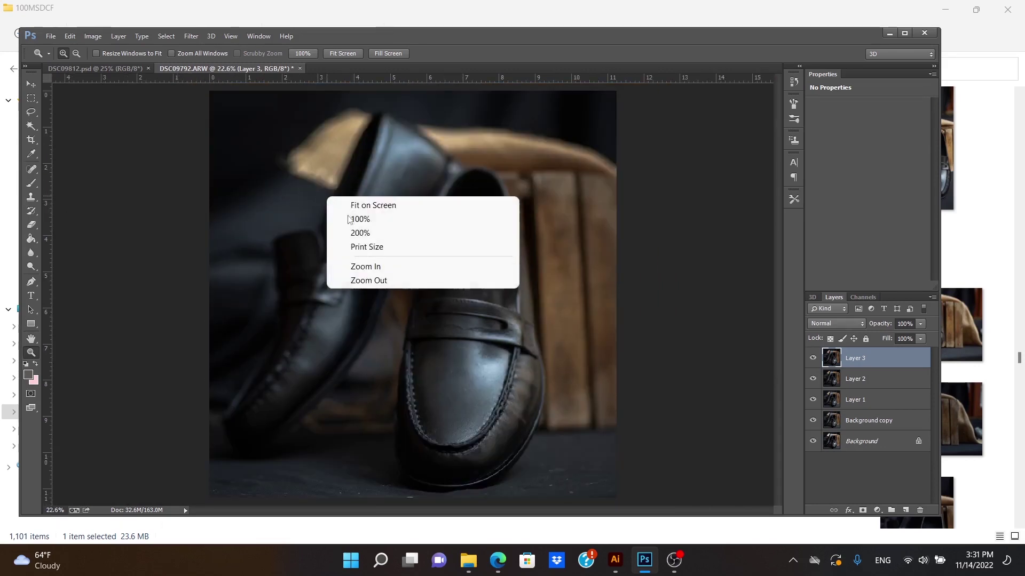
left_click(368, 280)
- Apply a Camera Raw Texture of +22, discarding a trial negative Clarity change
left_click(191, 35)
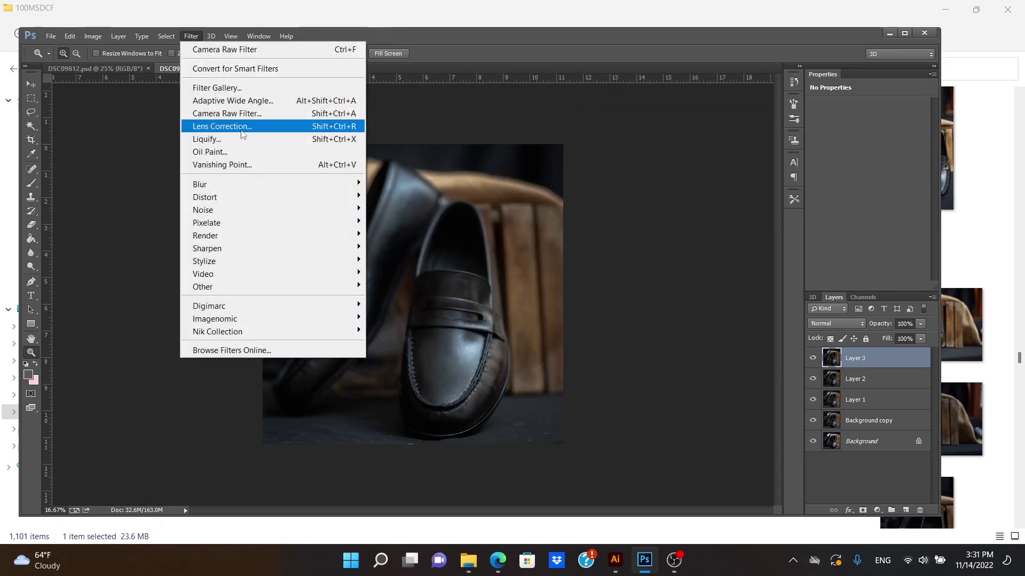
left_click(271, 114)
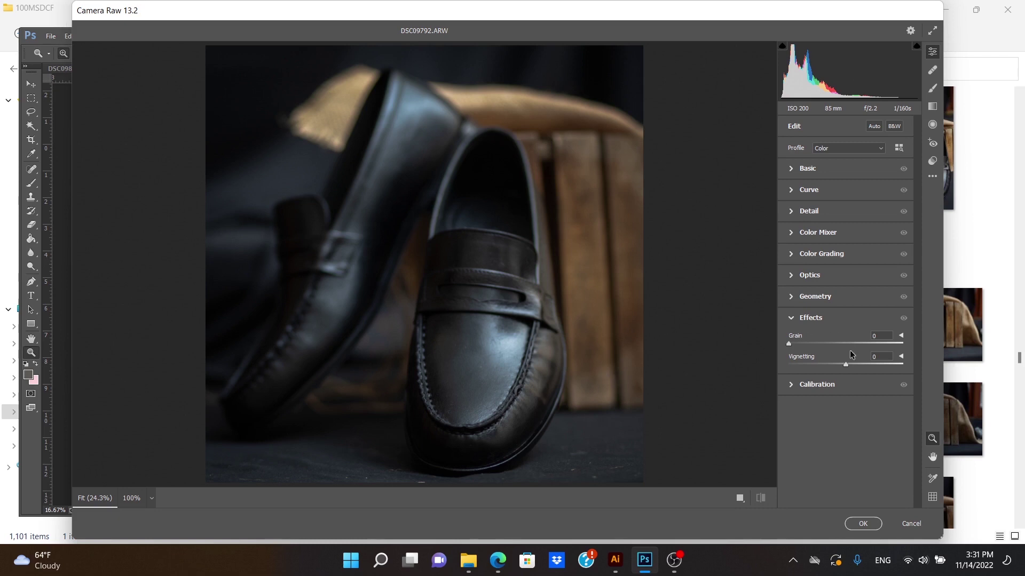
left_click(822, 168)
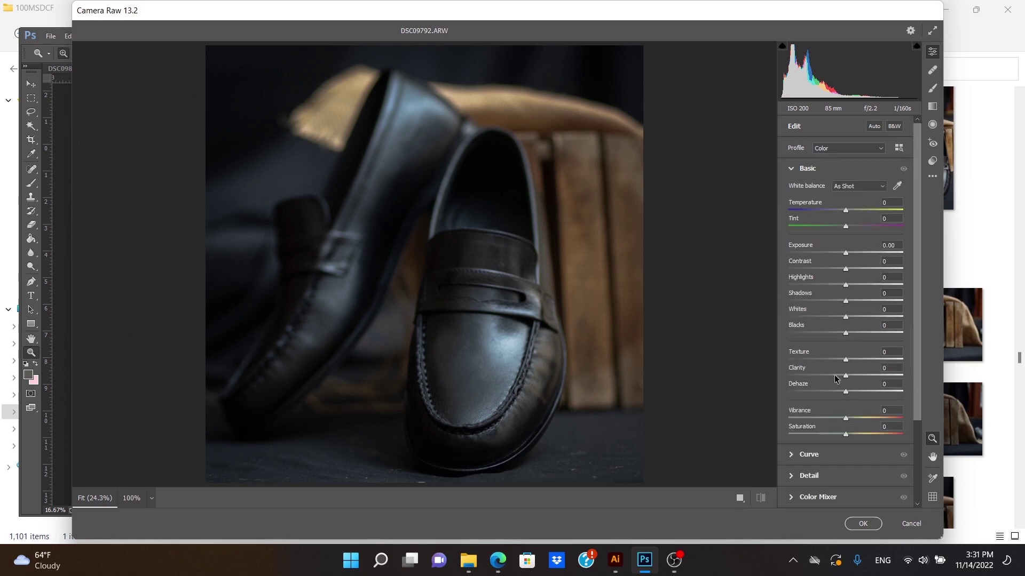
left_click(857, 360)
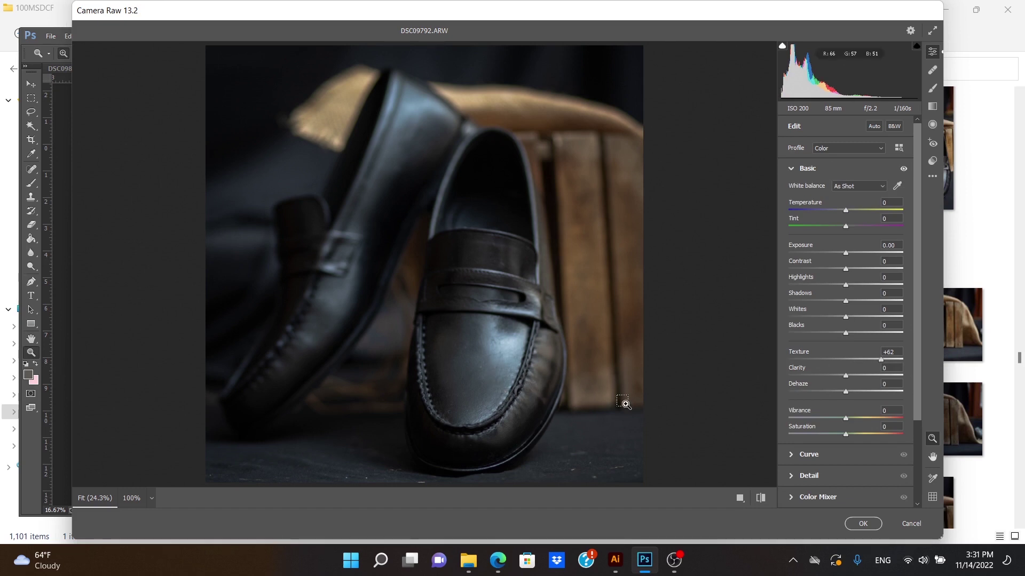
key("ctrl+z")
left_click_drag(852, 377, 799, 376)
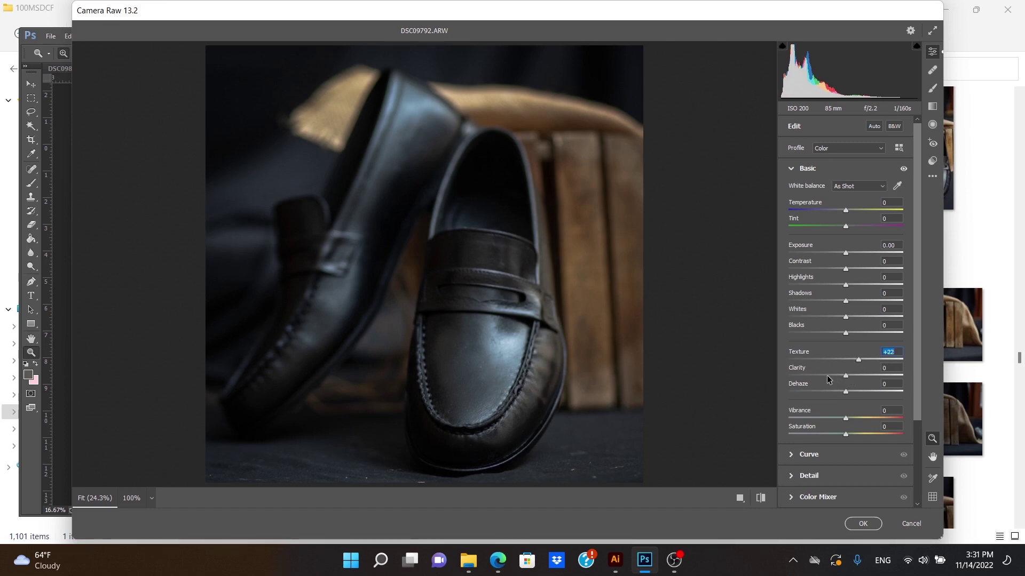
key("ctrl+z")
left_click(859, 523)
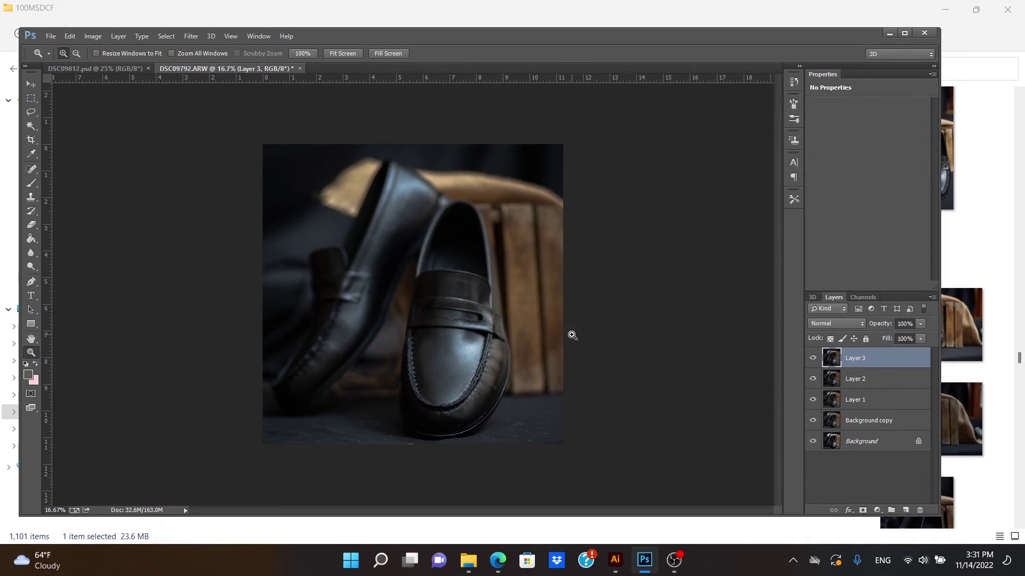
- Stamp the visible layers into Layer 4 and apply Camera Raw with Clarity at -88
key("ctrl+shift+alt+e")
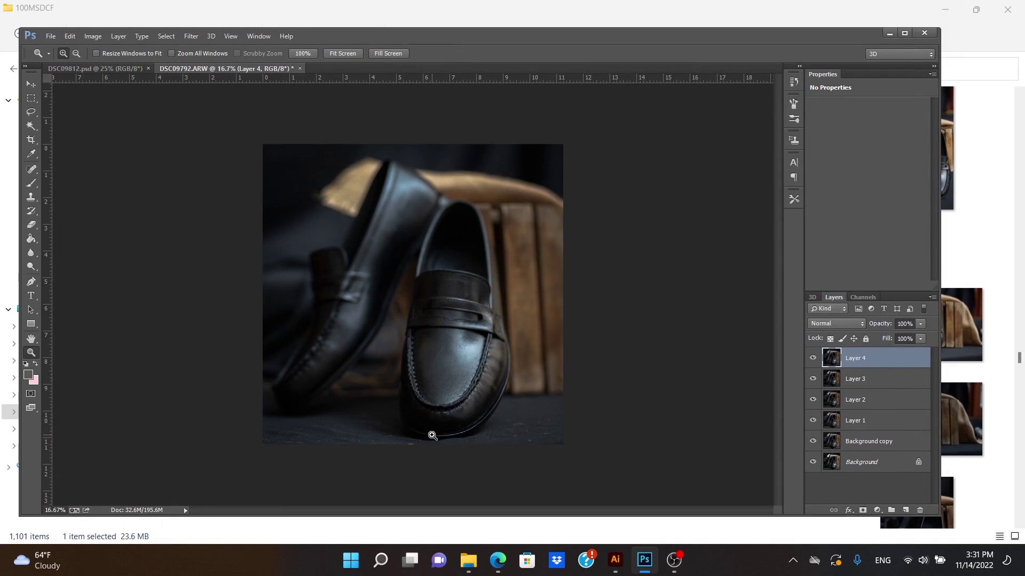
left_click(191, 35)
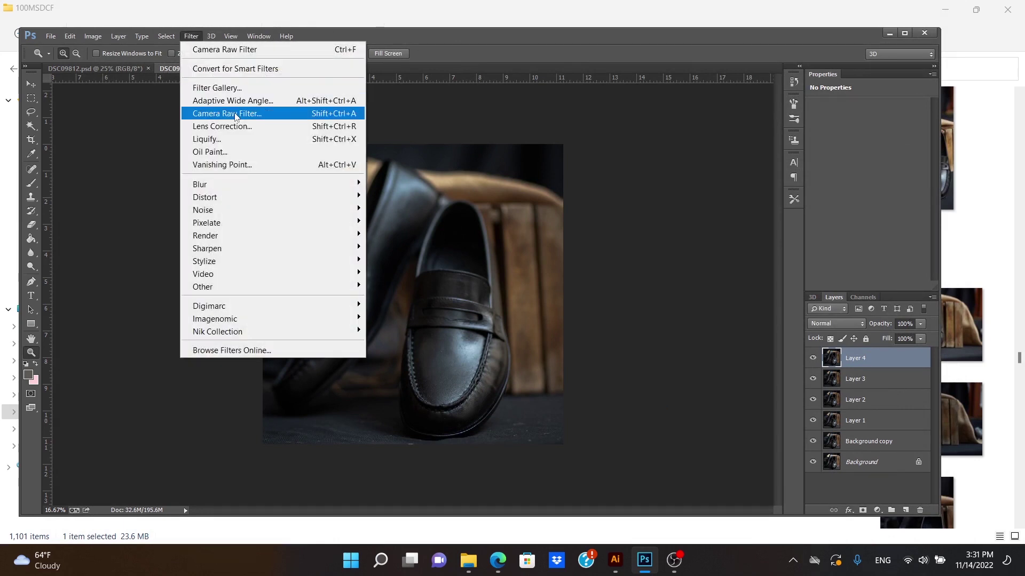
left_click(251, 109)
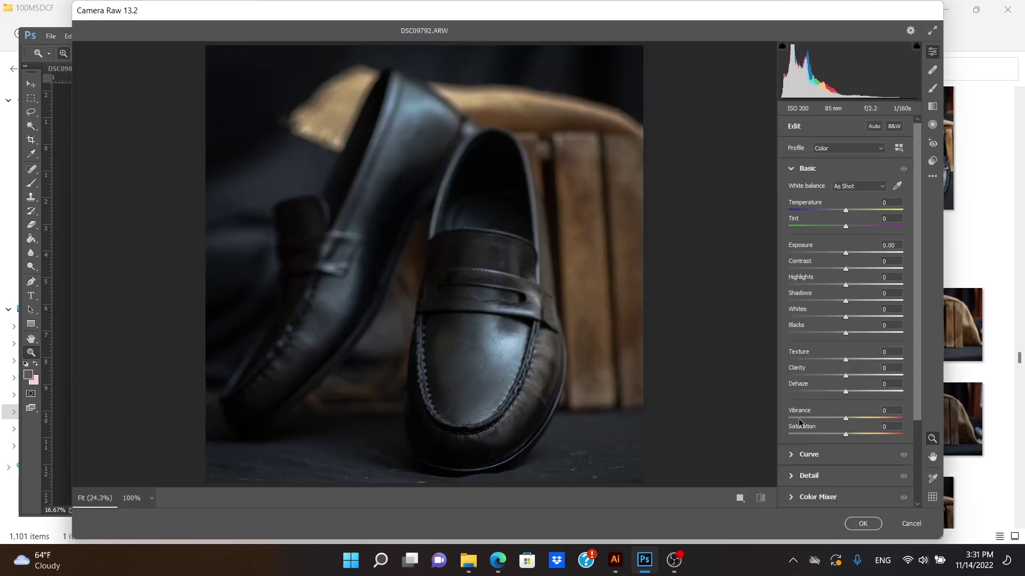
left_click(813, 374)
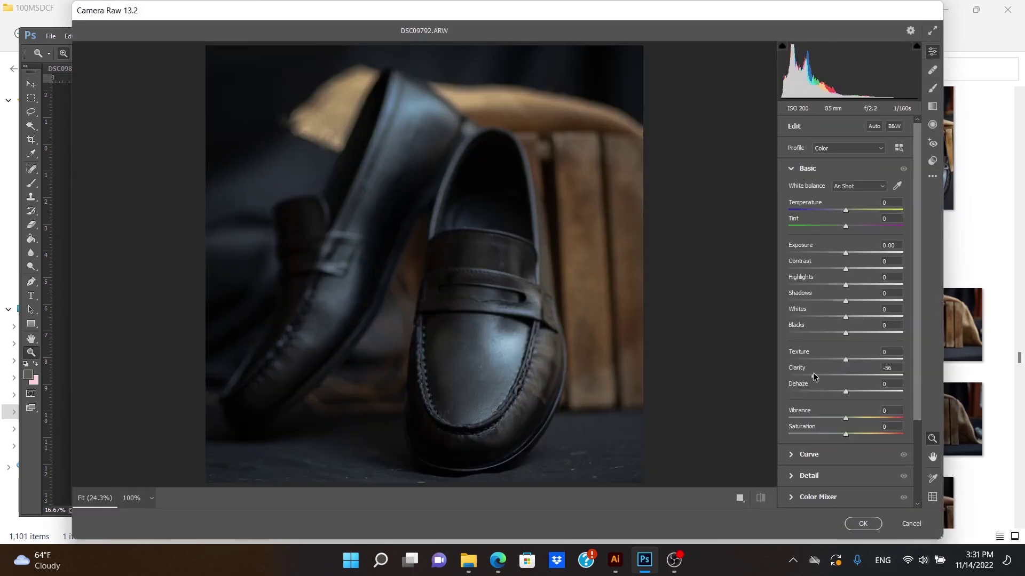
left_click(795, 375)
left_click(863, 523)
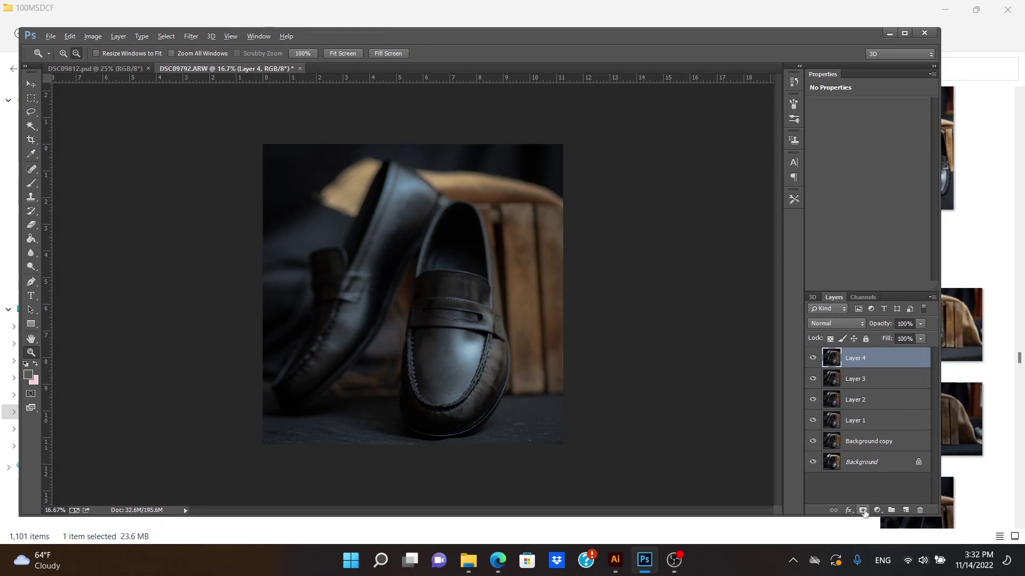
- Black-mask Layer 4, paint its softening back over the front shoe, and stamp Layer 5
left_click(863, 512, "alt")
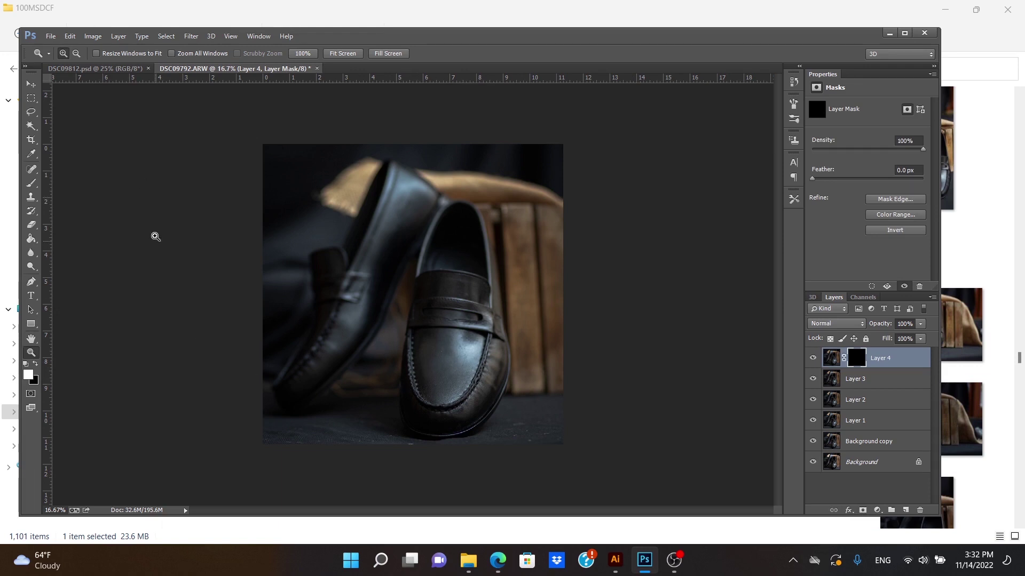
left_click(31, 185)
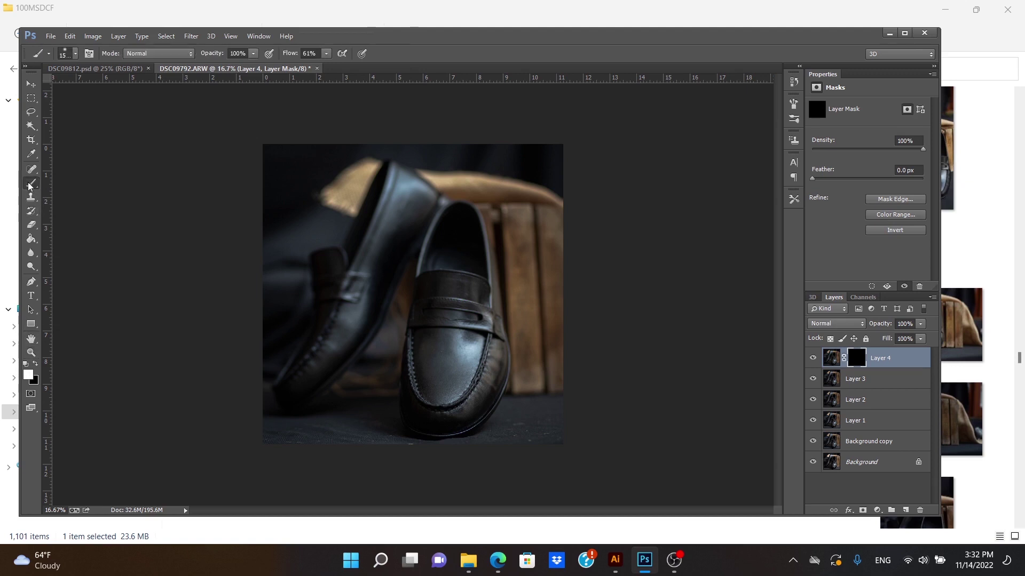
key("ctrl+plus")
key("ctrl+plus")
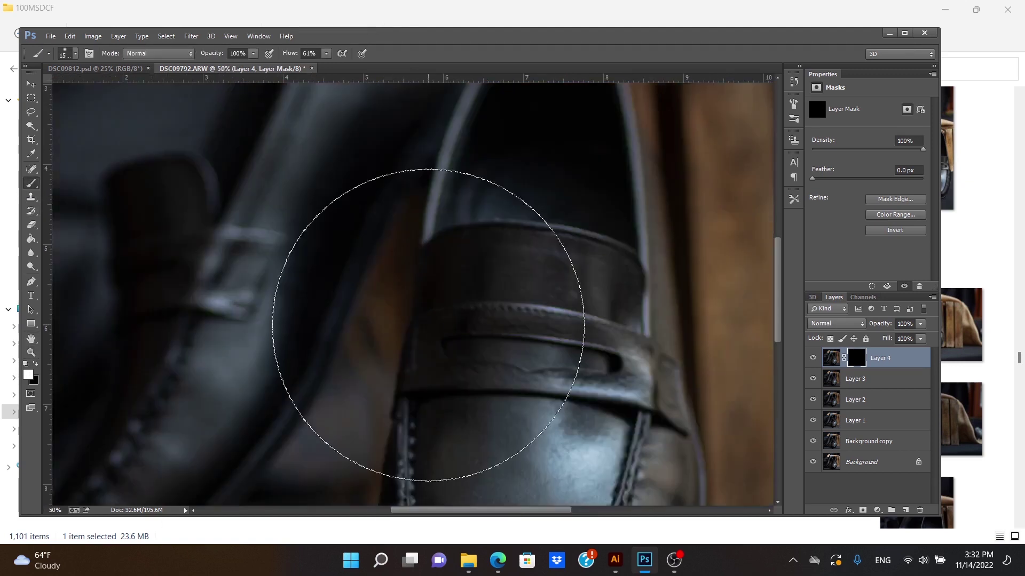
key("ctrl+minus")
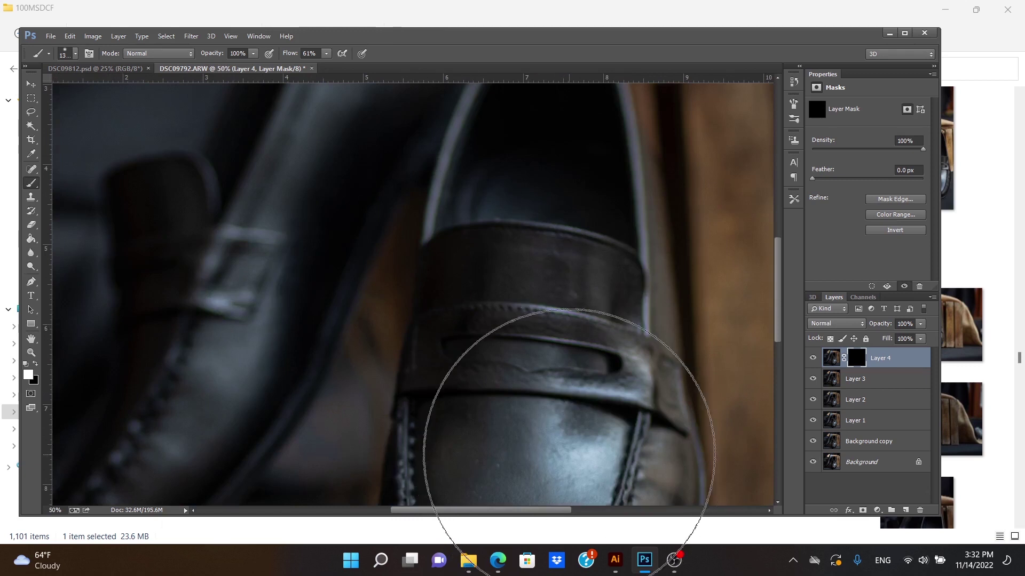
key("ctrl+minus")
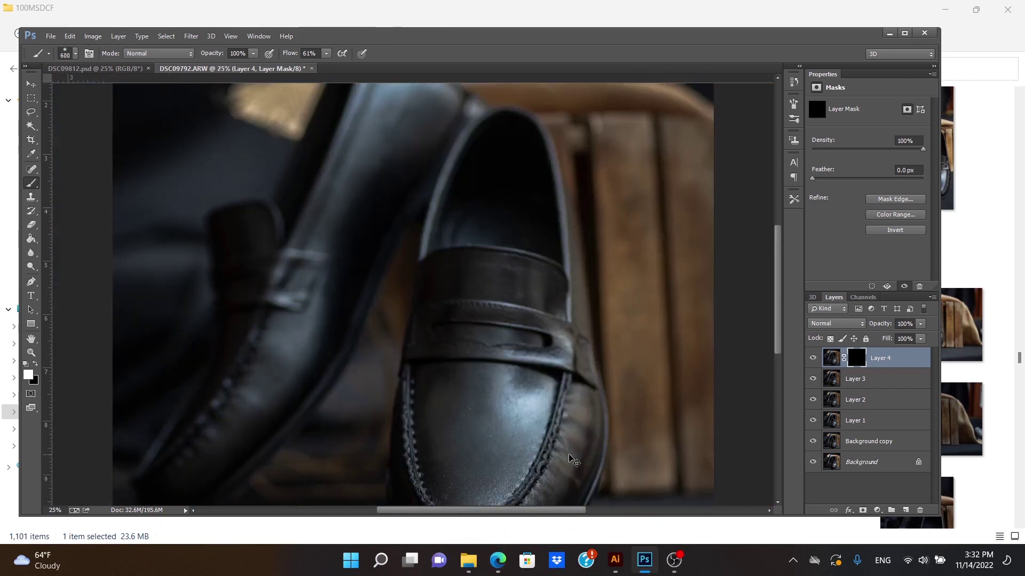
mouse_move(464, 424)
left_mouse_down()
mouse_move(458, 400)
mouse_move(459, 419)
left_mouse_up()
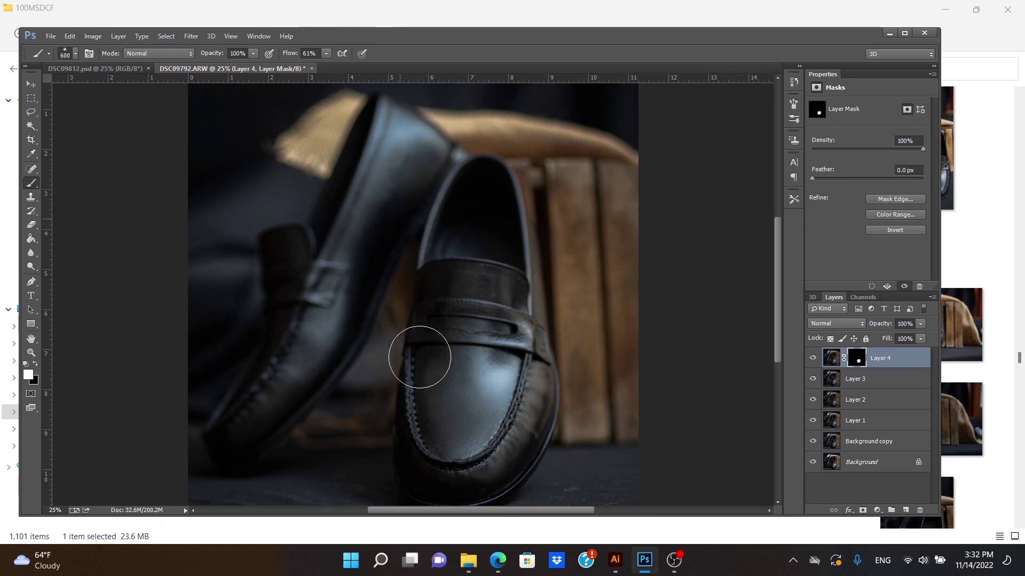
key("ctrl+minus")
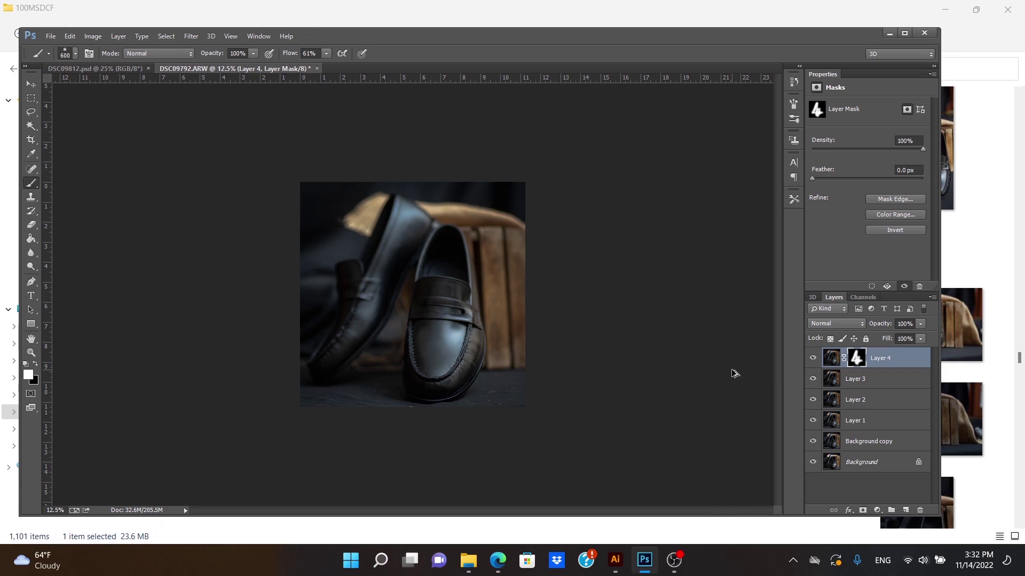
key("ctrl+alt+shift+e")
- Create merged Layer 6 and grade it with the Cinematic 3 colour lookup
key("ctrl+j")
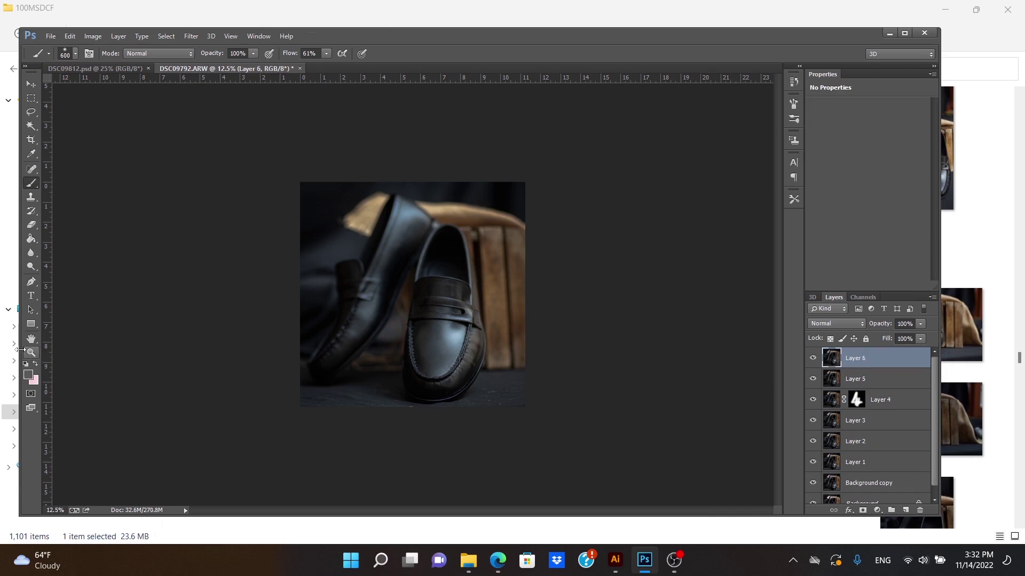
left_click(30, 352)
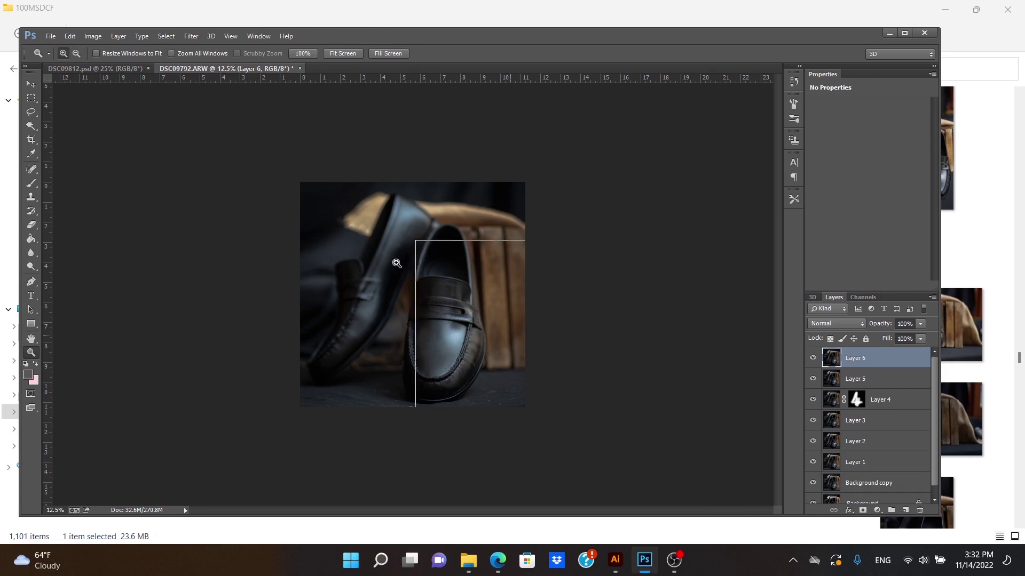
left_click(500, 444)
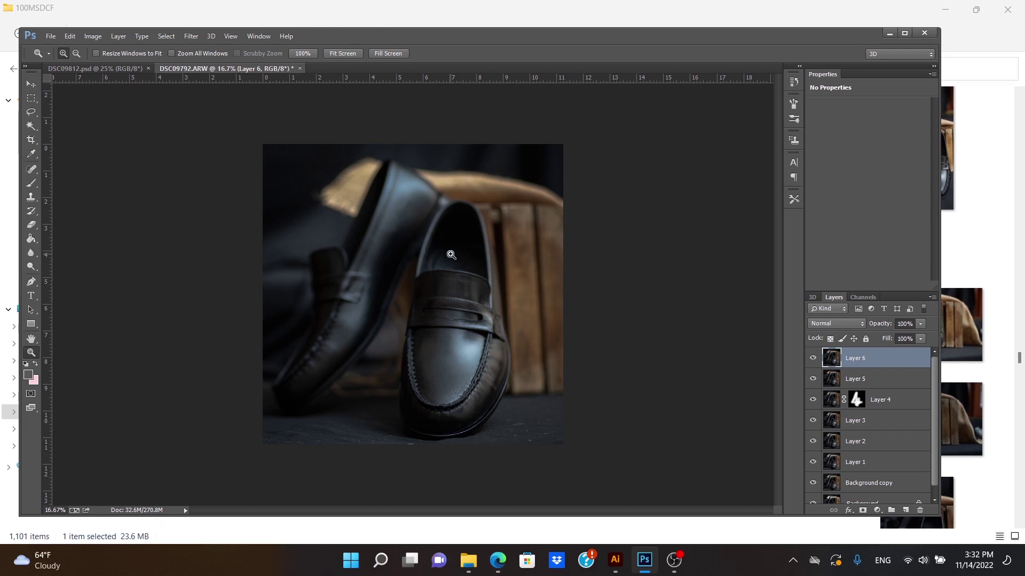
left_click(93, 36)
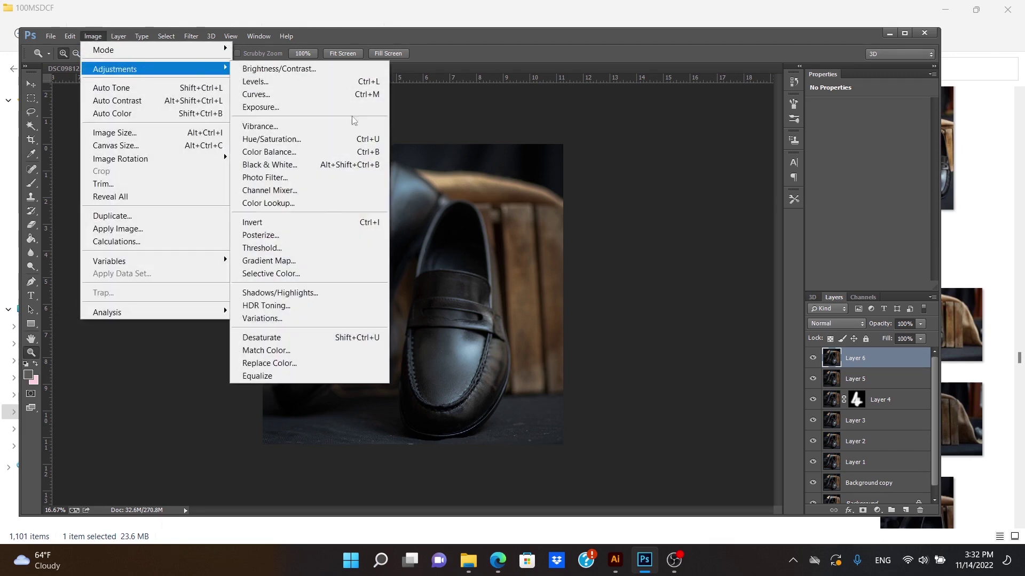
left_click(341, 202)
left_click(893, 98)
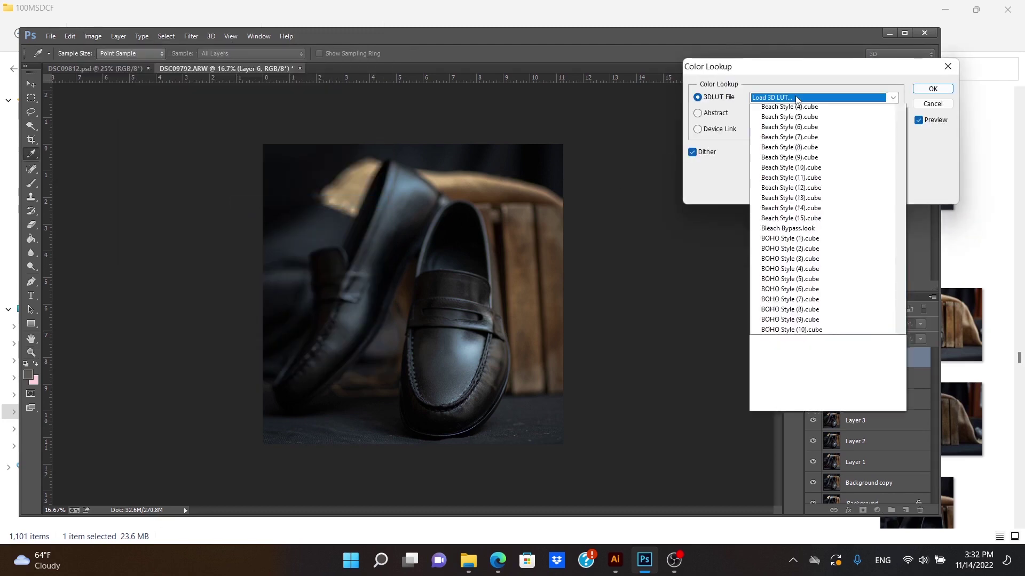
scroll(898, 141, "up", 5)
scroll(899, 141, "down", 8)
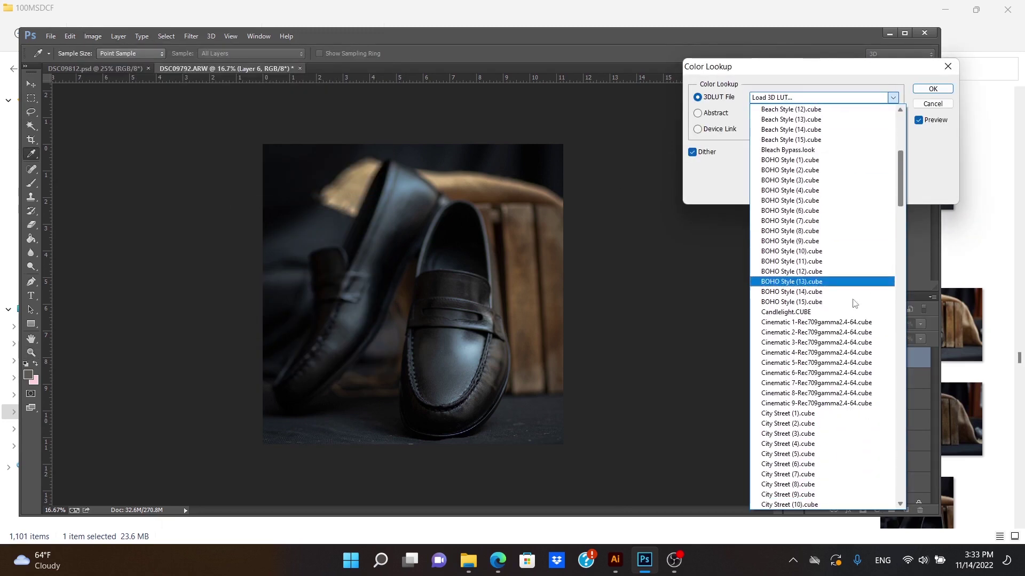
left_click(813, 343)
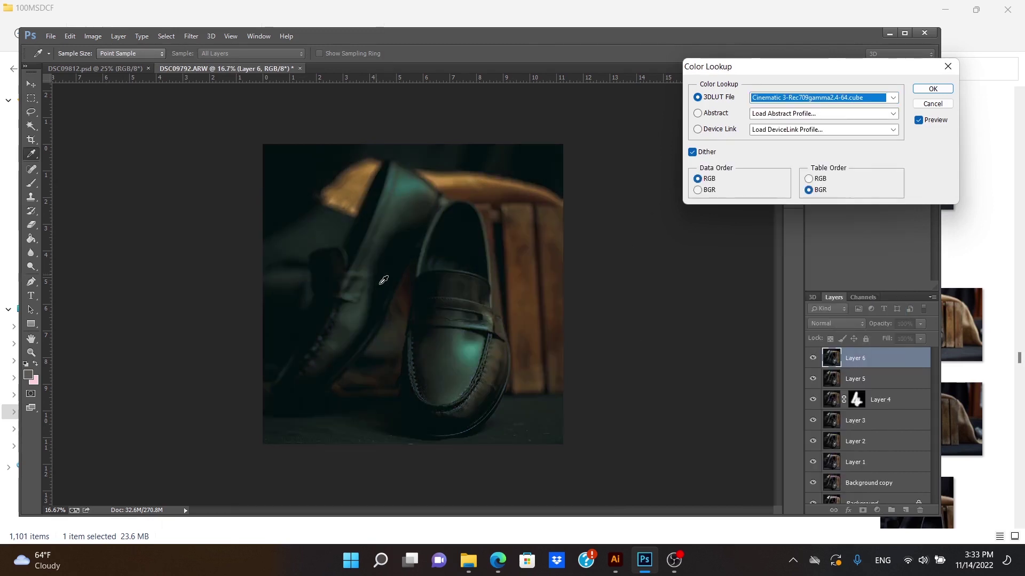
left_click(928, 90)
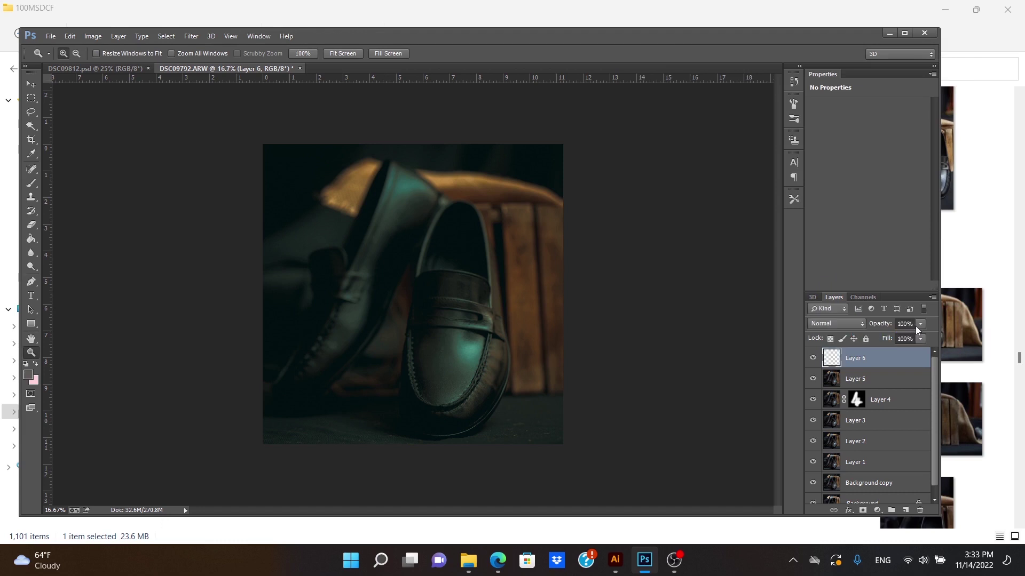
- Fade Layer 6 to 47% opacity and erase the grade from part of the shoes
left_click(920, 324)
mouse_move(919, 334)
left_mouse_down()
mouse_move(852, 342)
mouse_move(885, 340)
left_mouse_up()
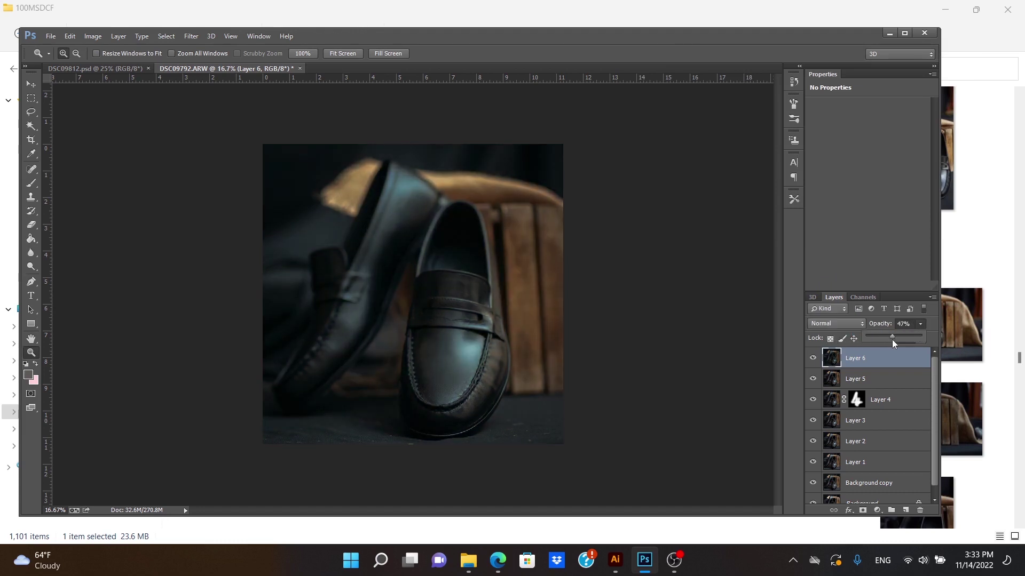
left_click(31, 225)
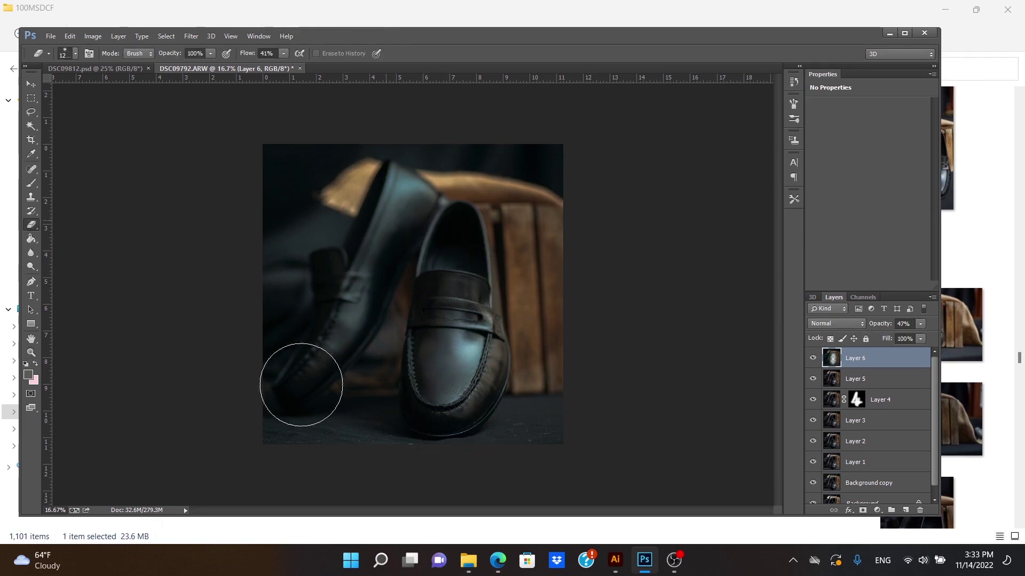
left_click(463, 290)
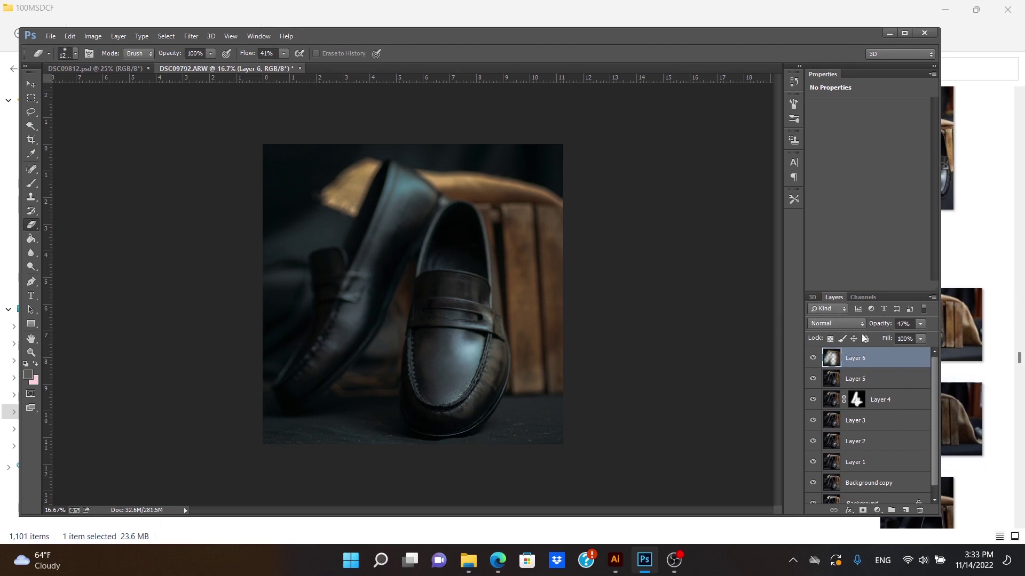
left_click(813, 359)
left_click(812, 358)
left_click(813, 358)
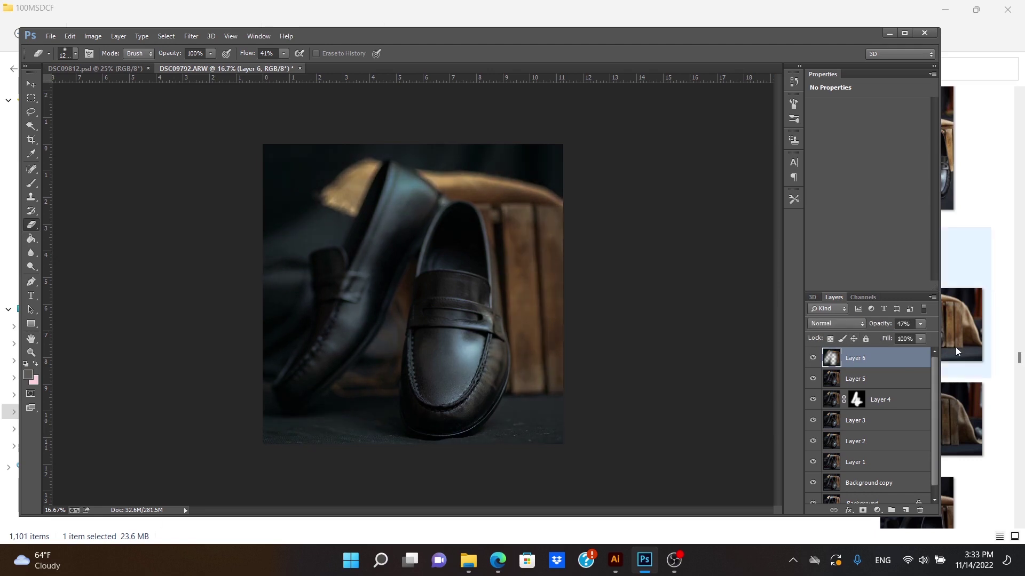
- Stamp merged Layers 7 and 8, then raise Layer 8's Brightness to 20
key("ctrl+shift+alt+e")
key("ctrl+shift+alt+e")
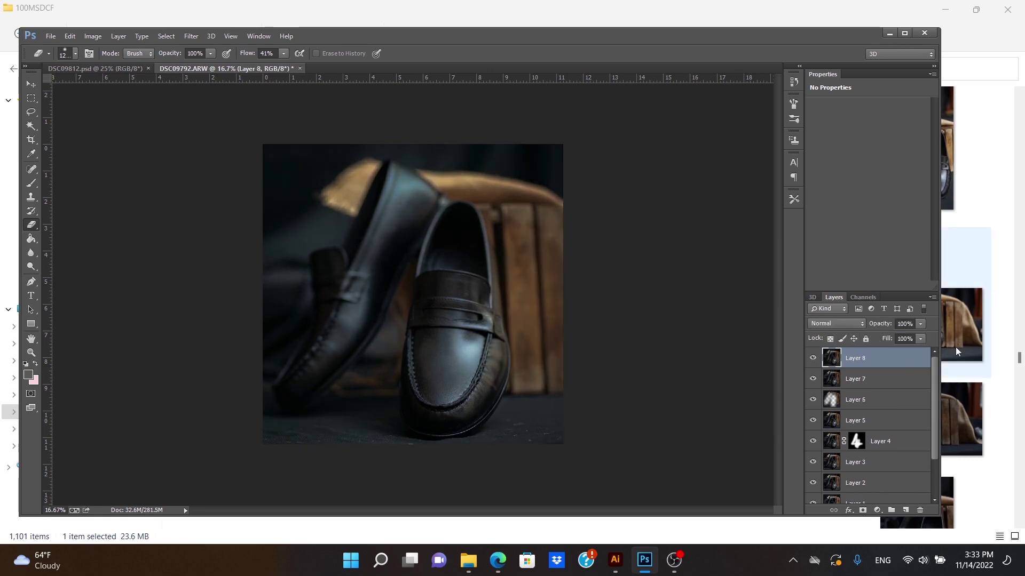
left_click(31, 352)
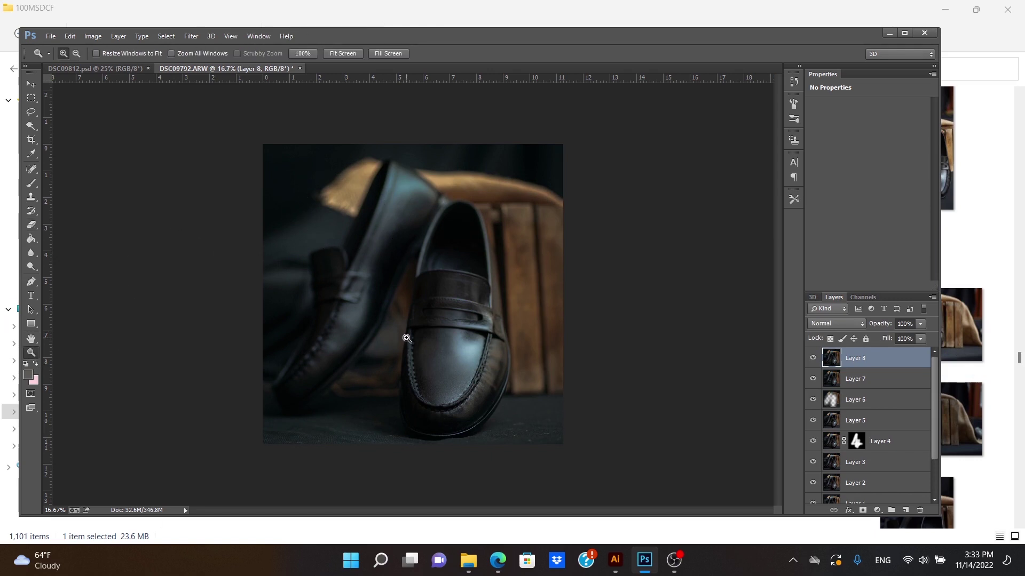
left_click(352, 283)
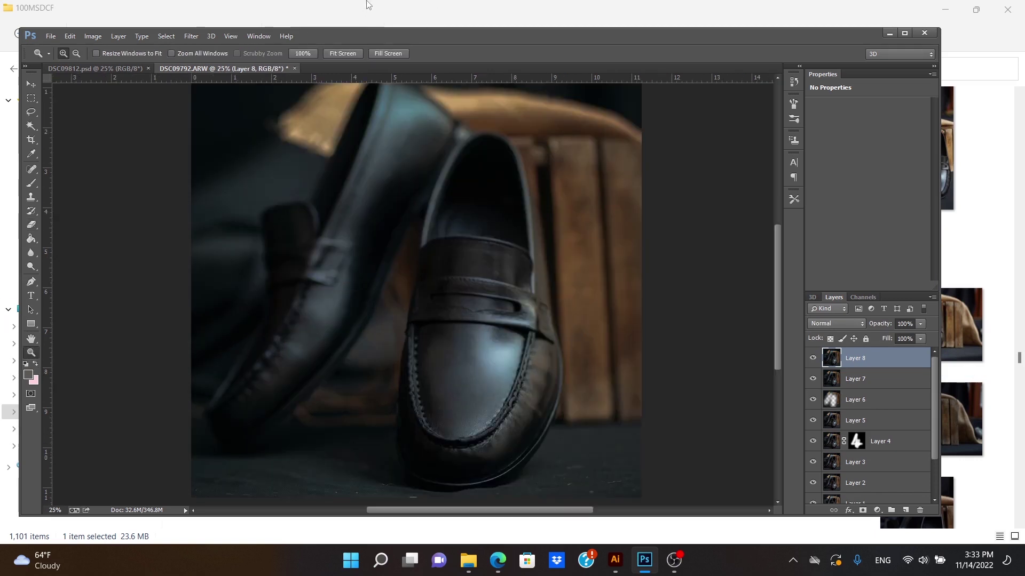
left_click(93, 36)
mouse_move(114, 69)
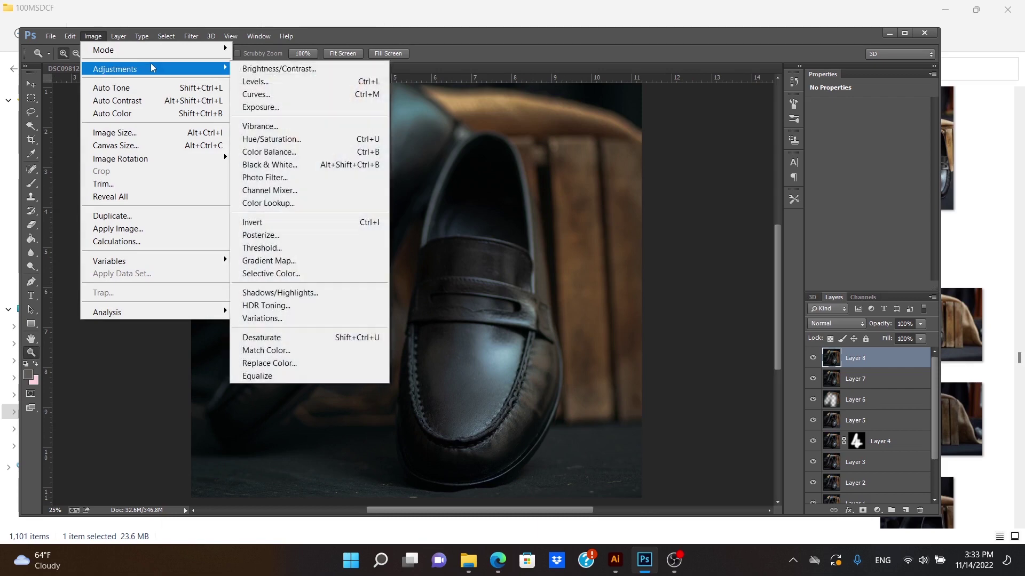
left_click(288, 66)
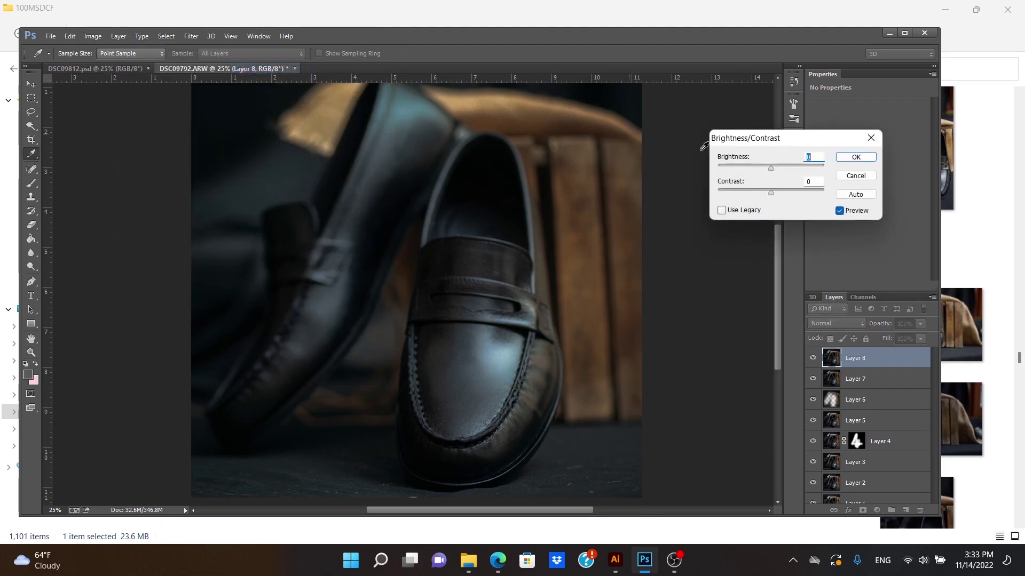
left_click(780, 169)
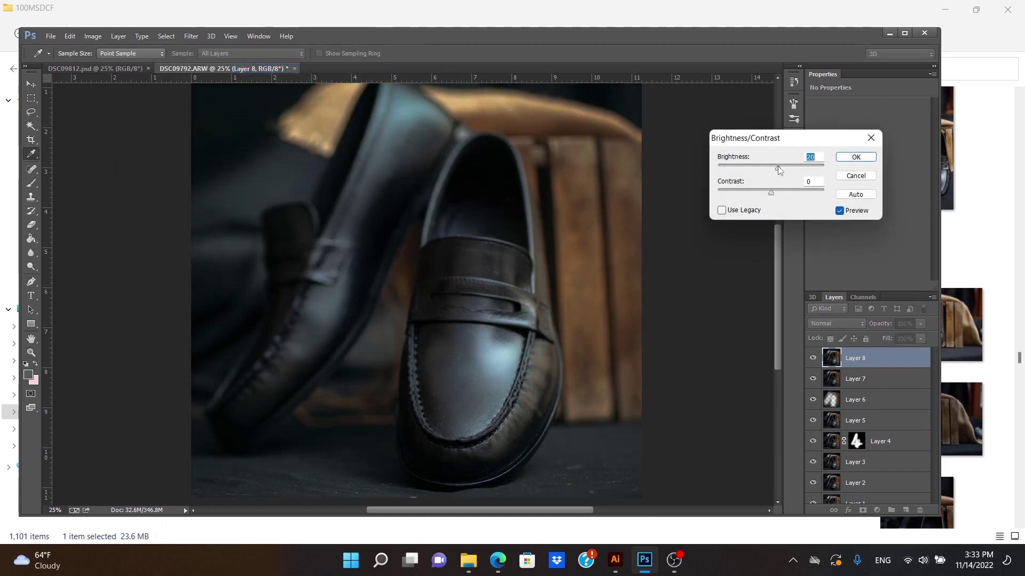
left_click(855, 157)
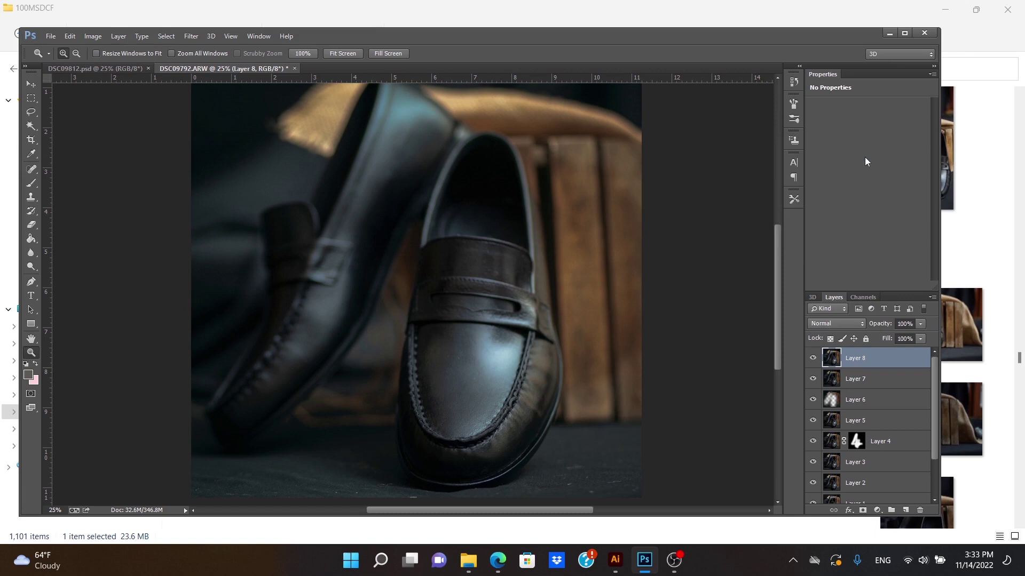
key("ctrl+minus")
key("ctrl+minus")
key("ctrl+plus")
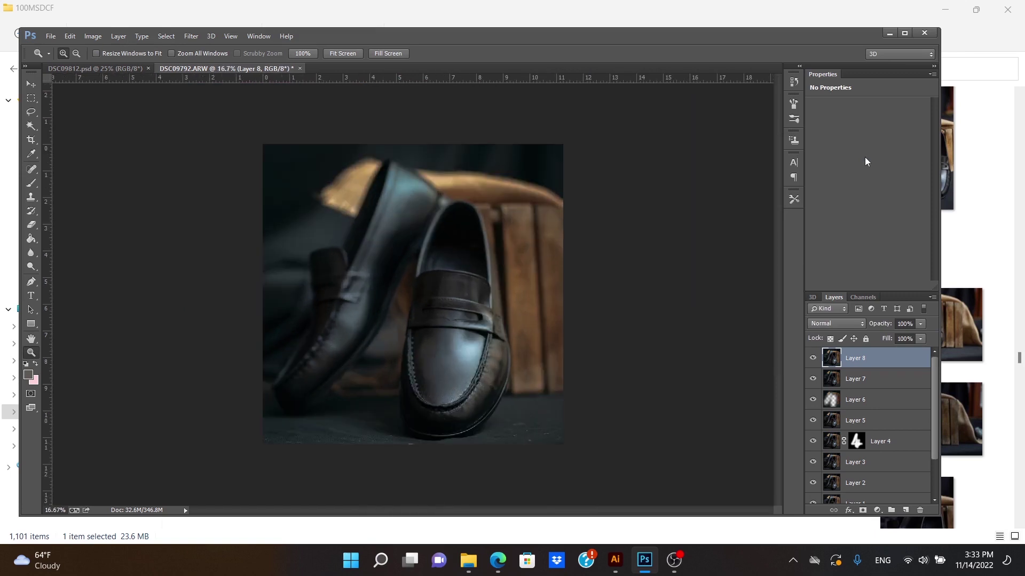
- Stamp a merged Layer 9 and apply a Gaussian Blur to it
key("ctrl+shift+alt+e")
left_click(191, 36)
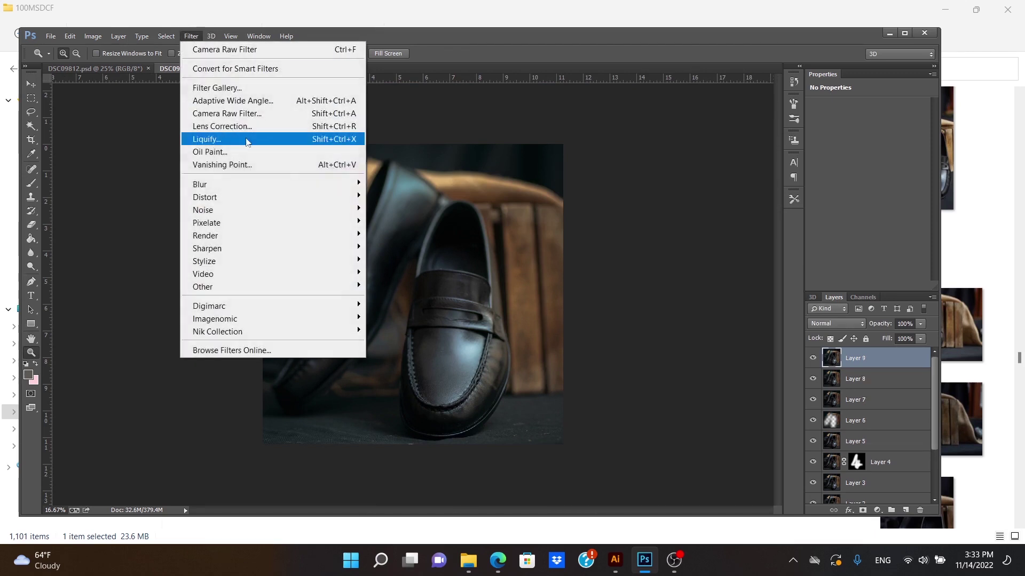
mouse_move(200, 184)
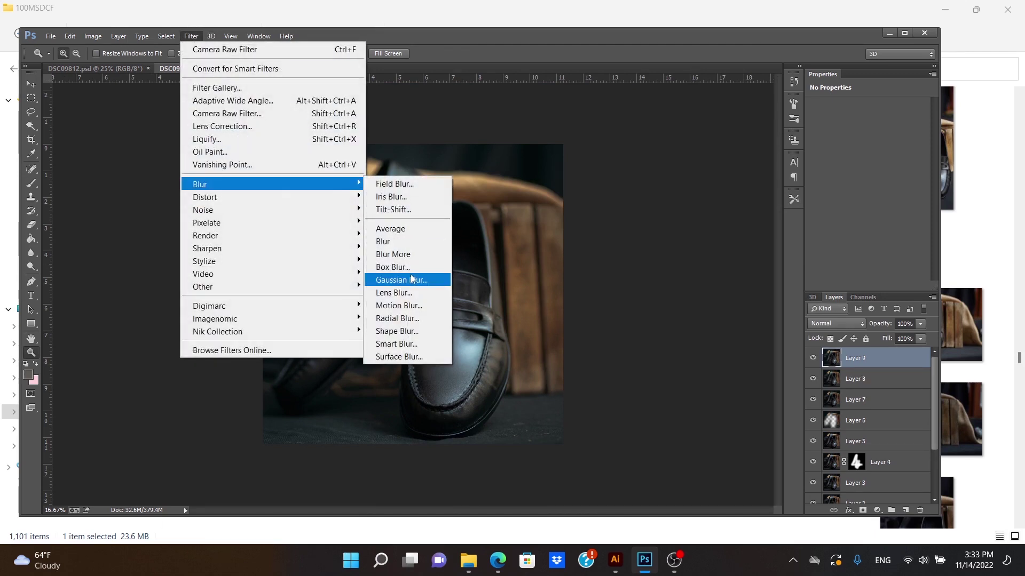
left_click(411, 278)
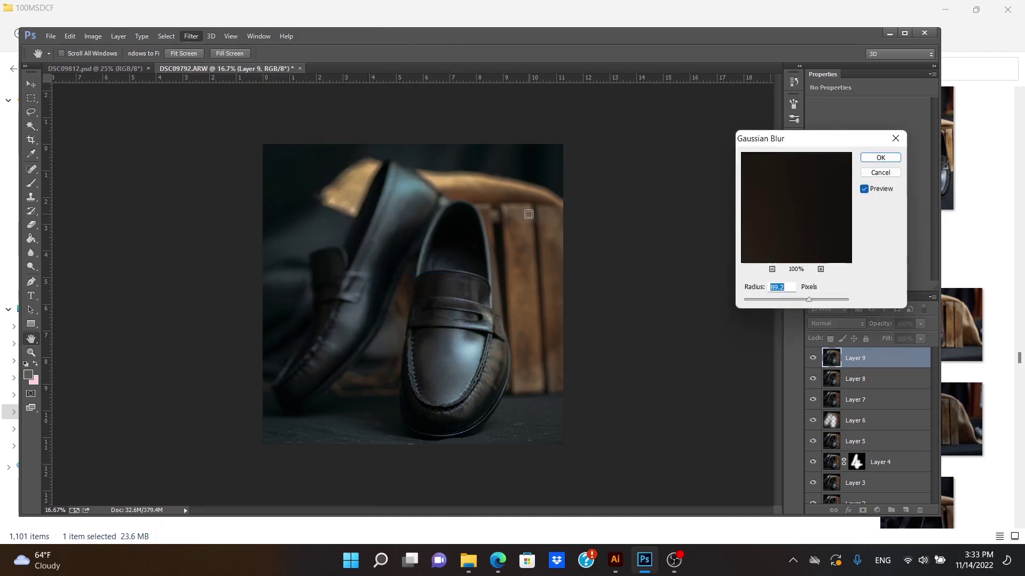
left_click(880, 158)
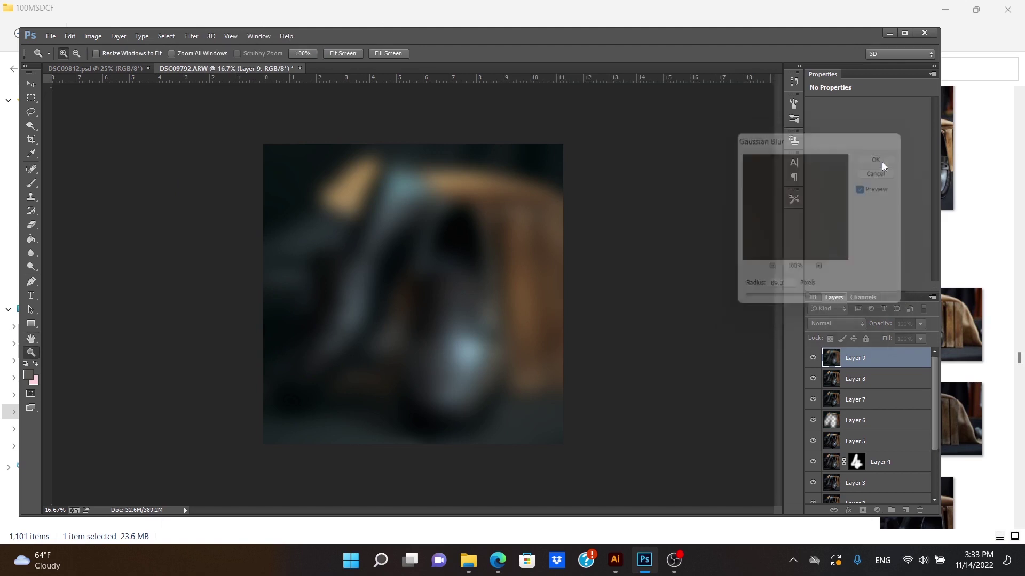
- Hide the blur with a black mask, then reveal it along the lower-right edge with a large 35% brush
left_click(862, 510, "alt")
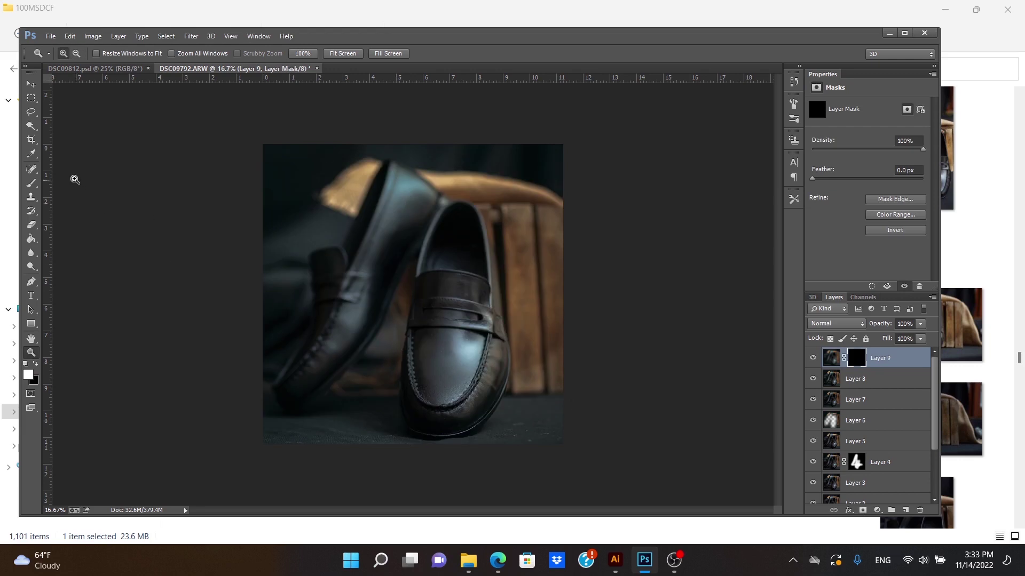
key("b")
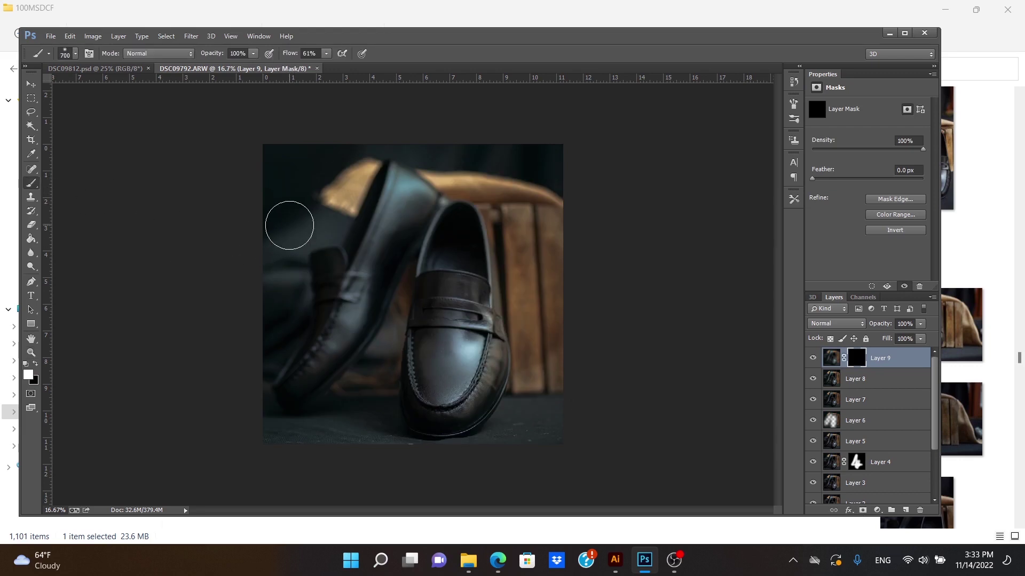
key("bracketright")
key("bracketright")
key("bracketright")
key("bracketright")
key("bracketright")
left_click(253, 53)
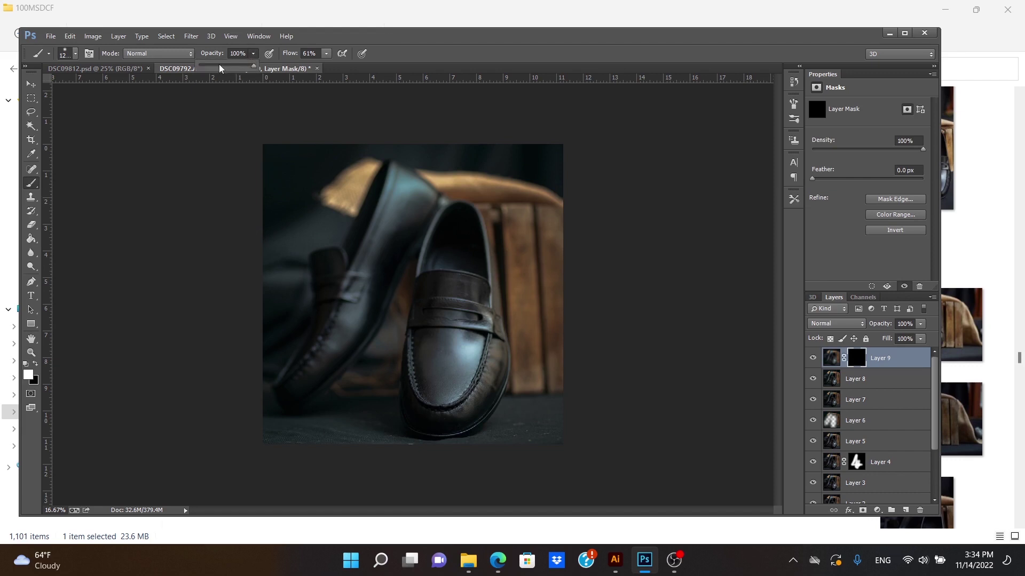
left_click(220, 68)
type("35")
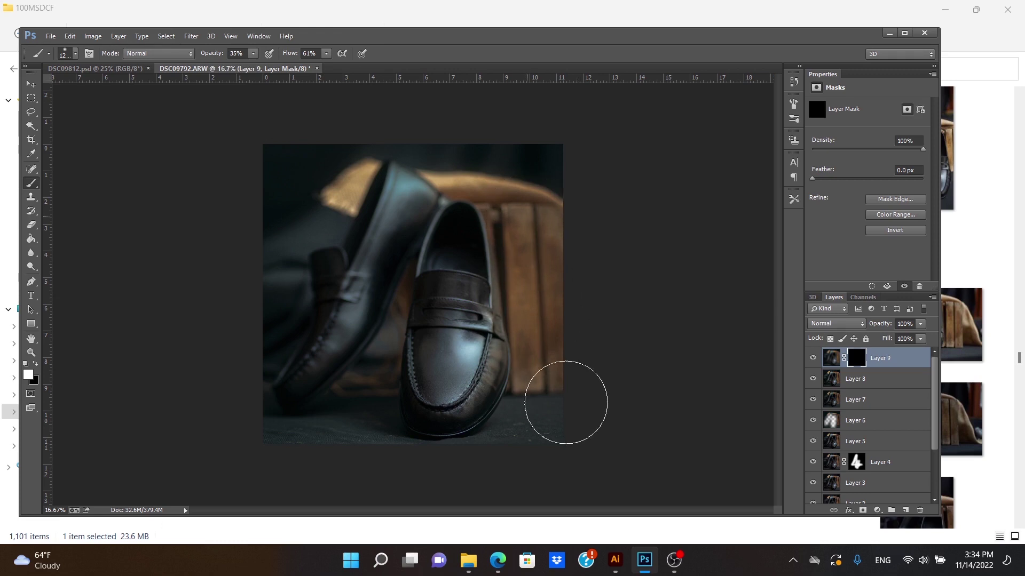
left_click_drag(566, 402, 595, 110)
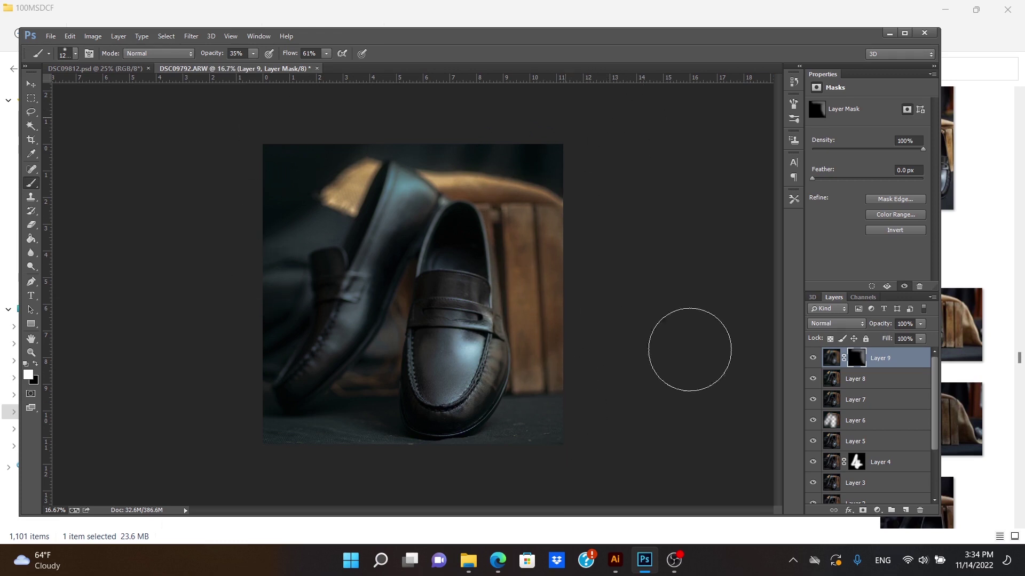
left_click(812, 359)
left_click(813, 358)
- Stamp visible edits into Layer 11 and Smart Sharpen it at 156% amount, 1.4 px radius
left_click(920, 338)
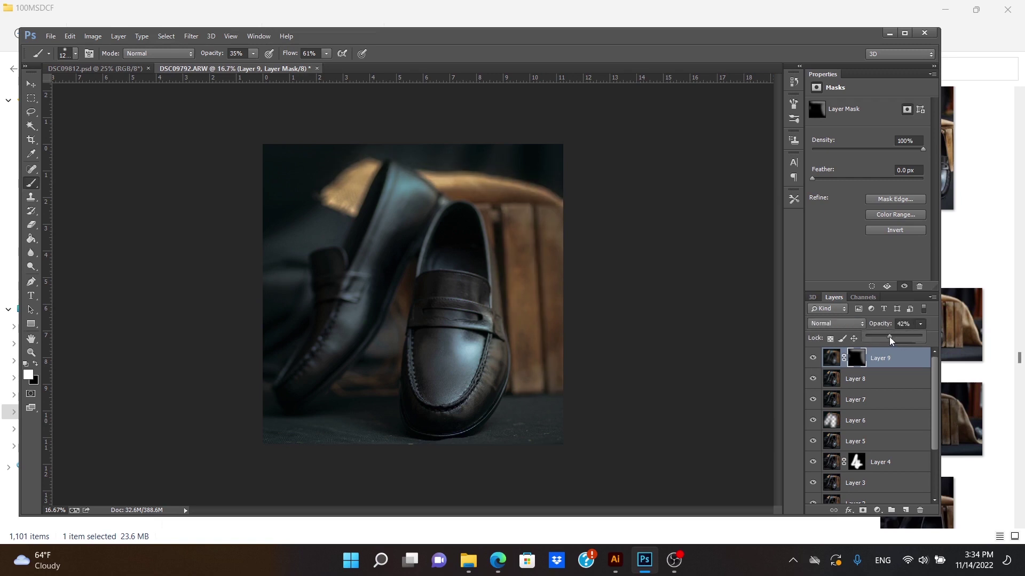
left_click(893, 365)
key("ctrl+shift+alt+e")
key("ctrl+shift+alt+e")
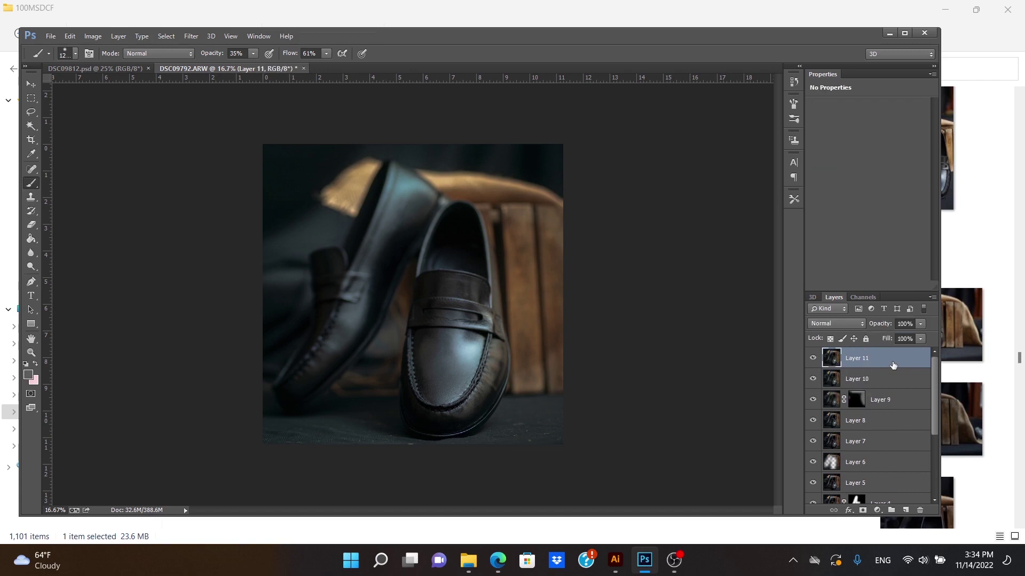
left_click(191, 36)
mouse_move(240, 249)
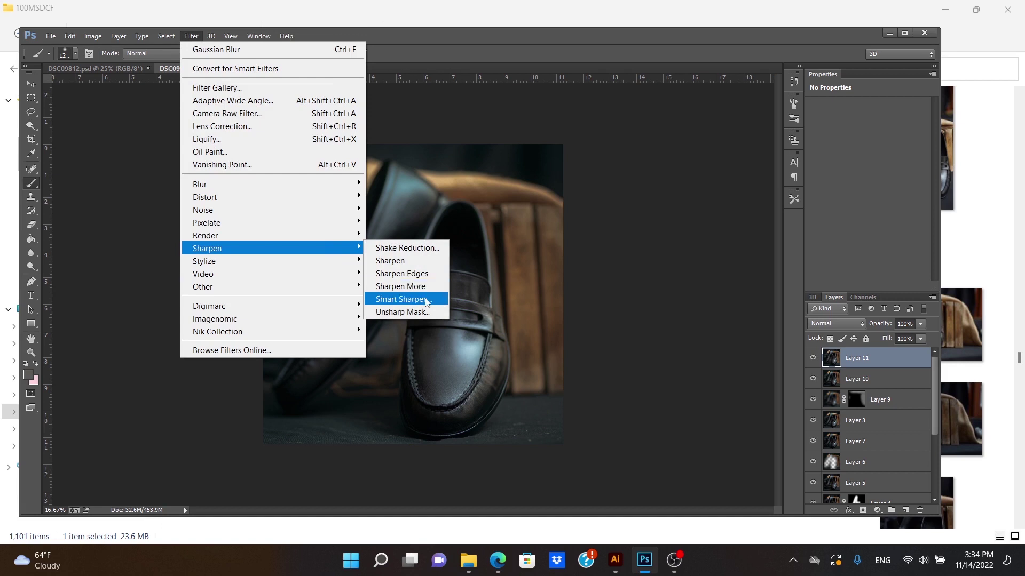
left_click(426, 300)
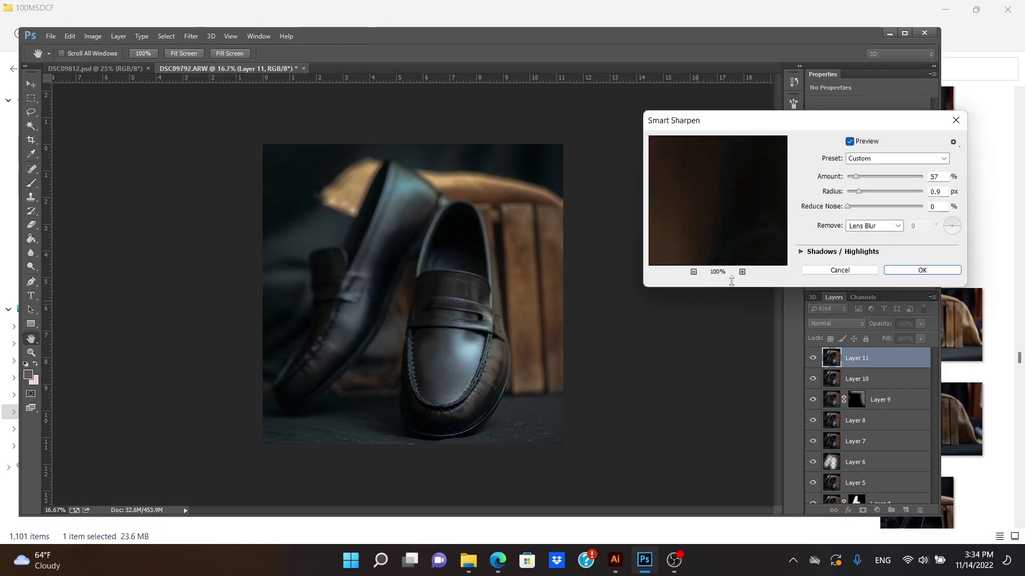
left_click(871, 177)
left_click(862, 192)
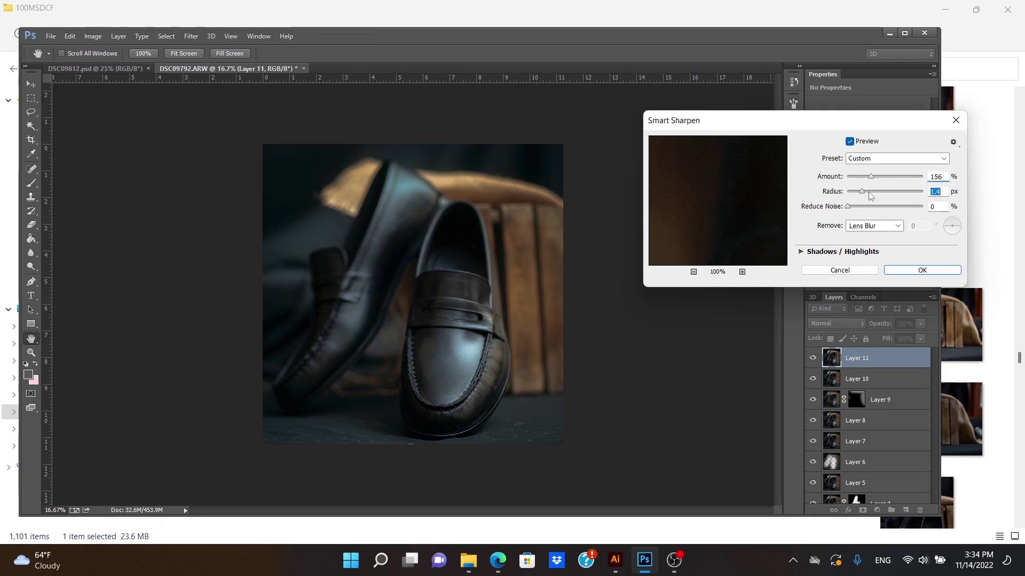
left_click(911, 273)
key("b")
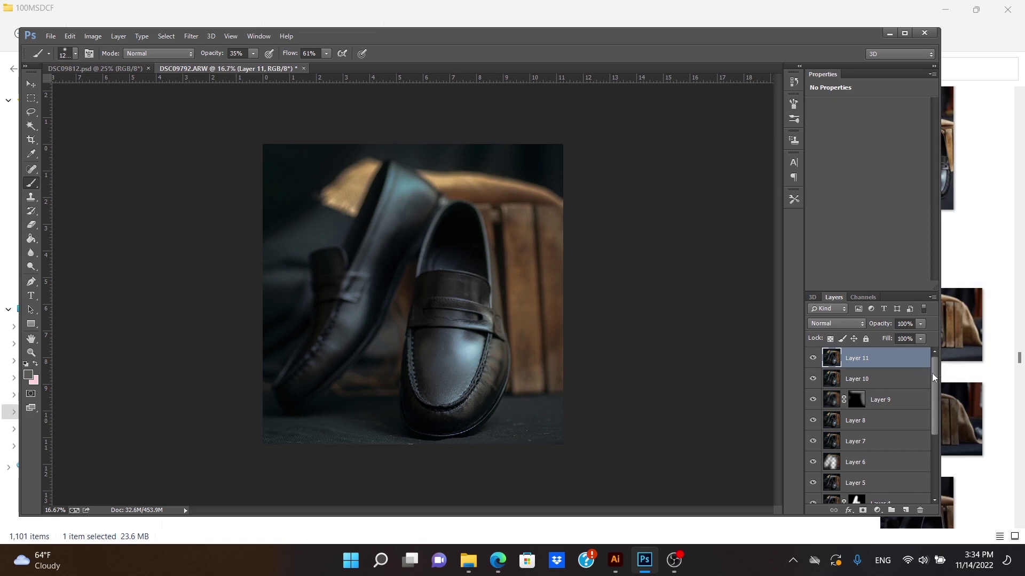
- Select Layers 11 through 1 and merge them into a single Layer 11
left_click_drag(932, 374, 926, 478)
left_click(880, 459, "shift")
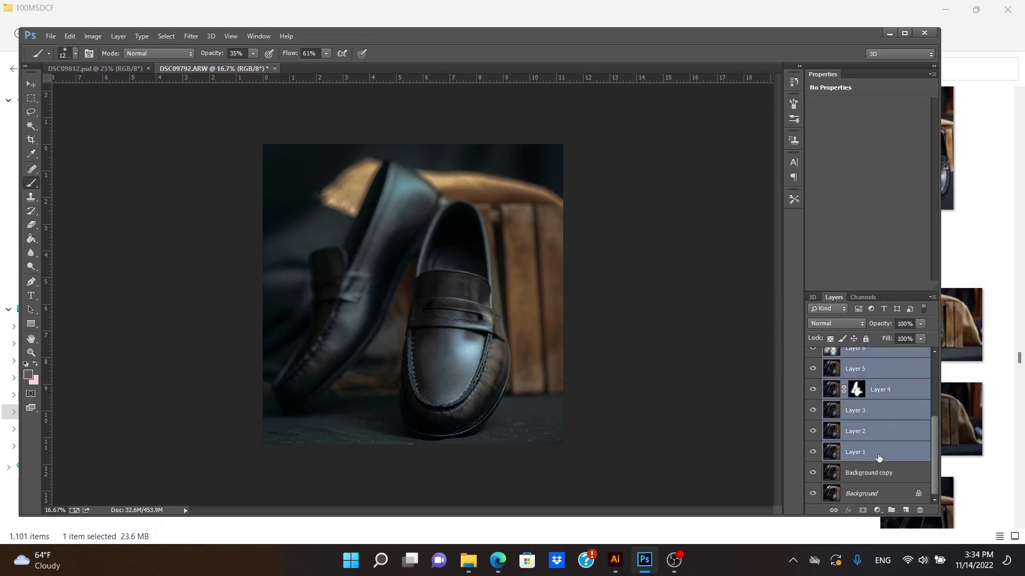
right_click(839, 455)
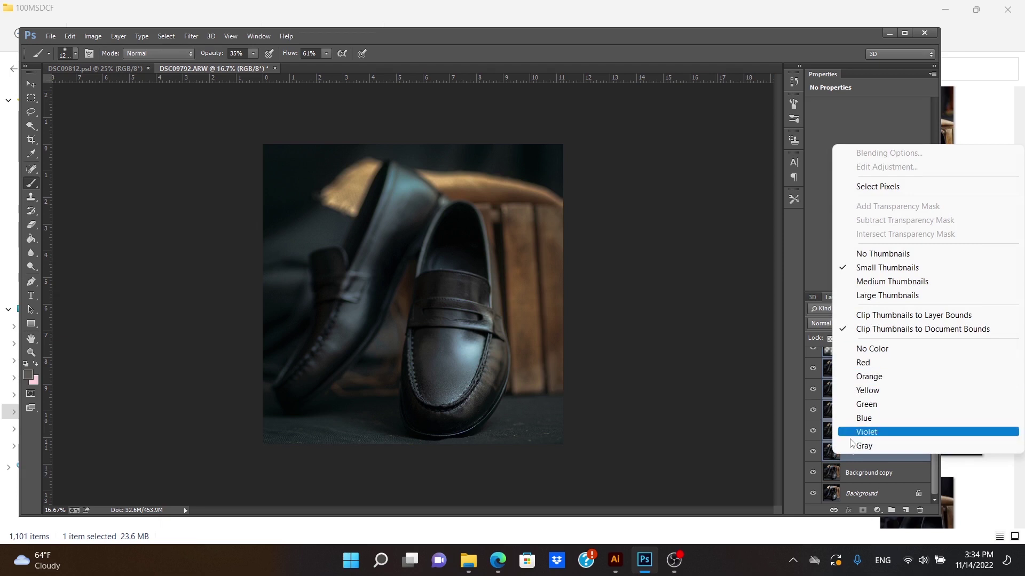
right_click(869, 456)
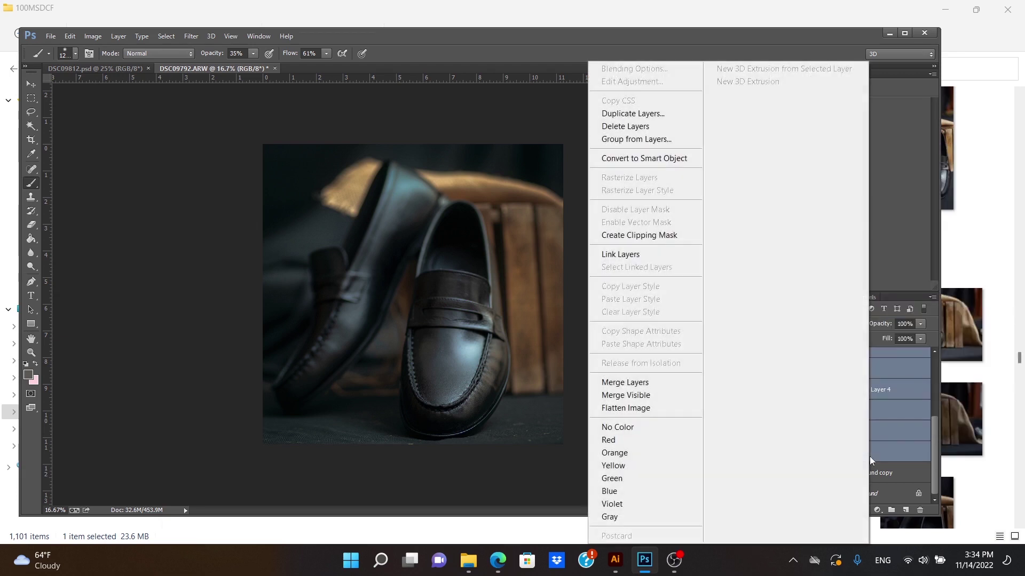
left_click(625, 383)
- Toggle Layer 11's visibility to compare the photo before and after the edits
left_click(812, 358)
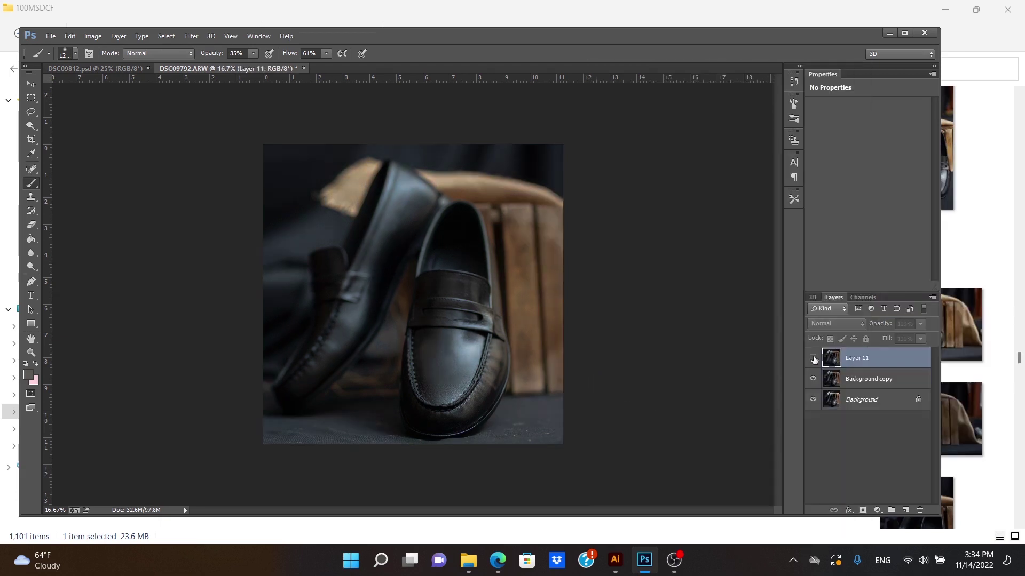
left_click(813, 358)
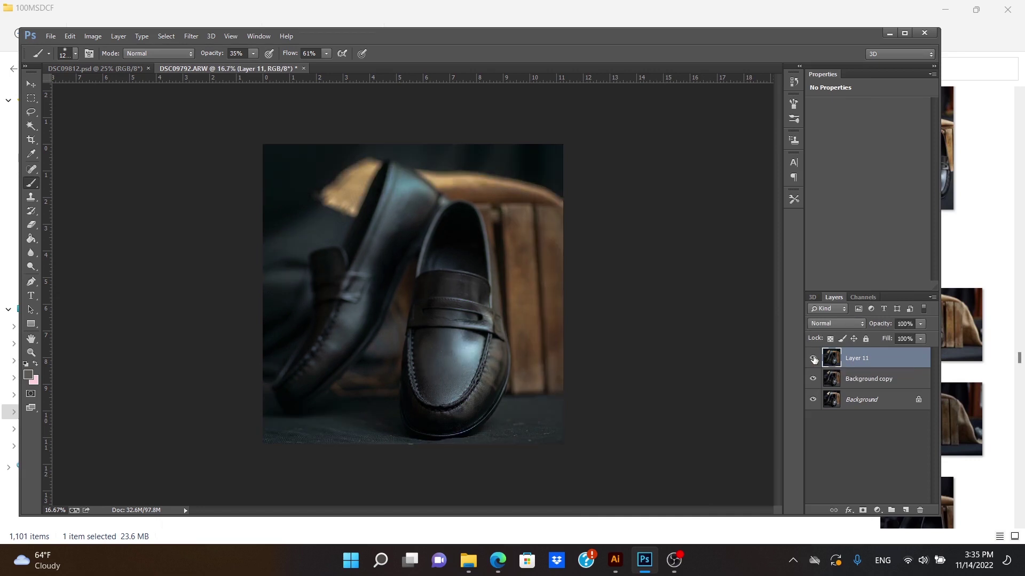
left_click(813, 358)
left_click(812, 358)
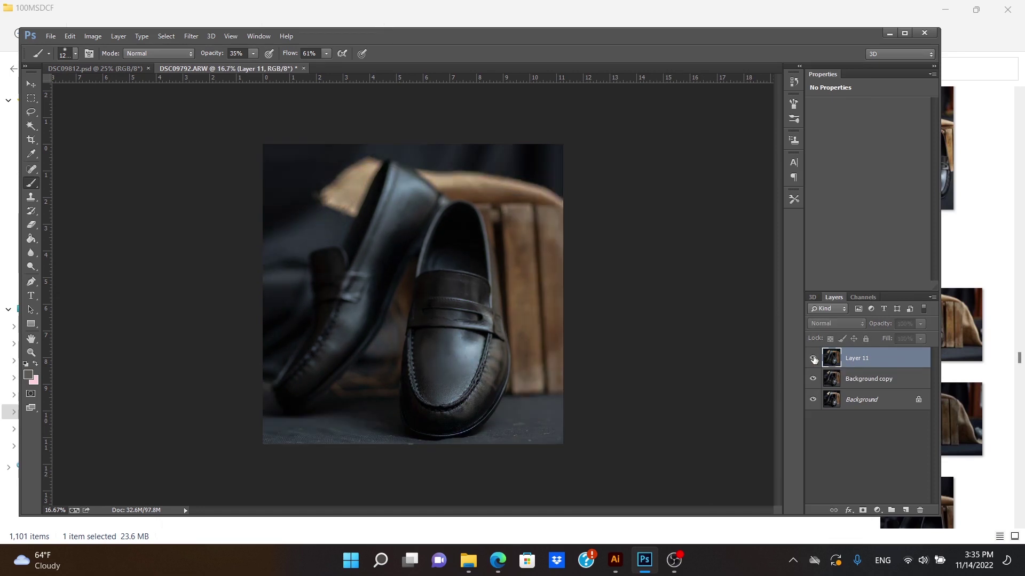
left_click(813, 358)
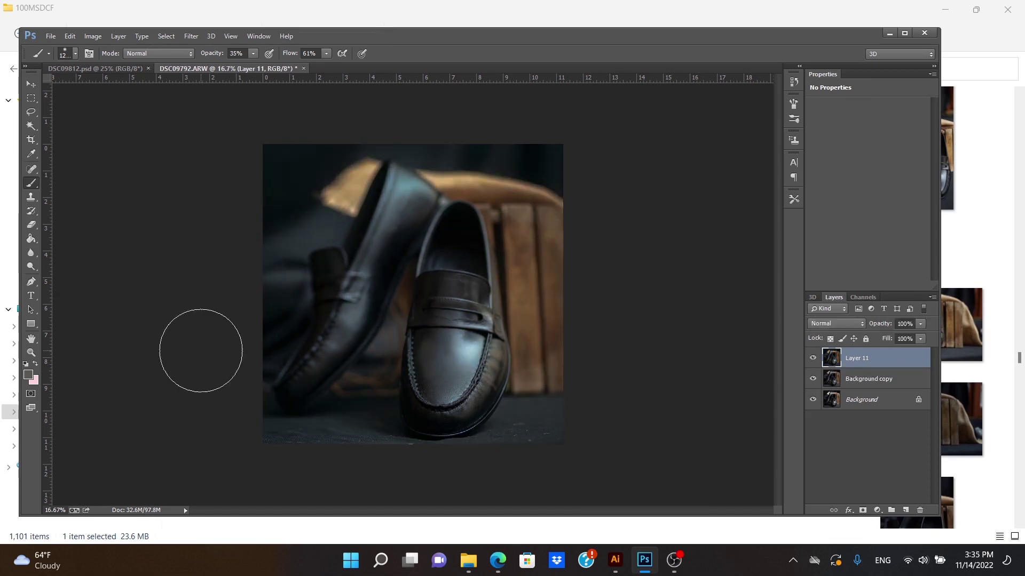
left_click(106, 69)
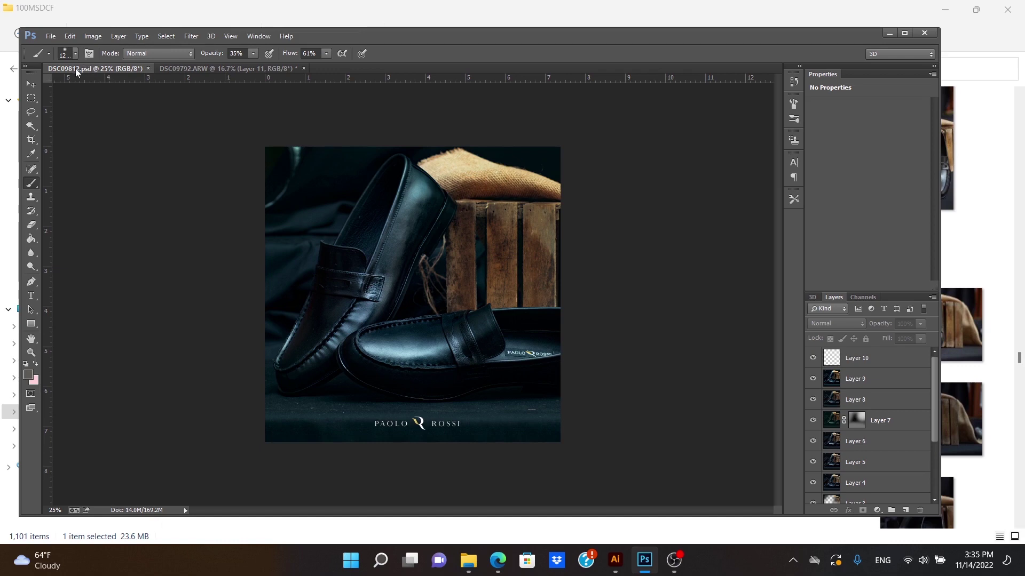
- Copy the PAOLO ROSSI logo layer from DSC09812.psd onto the DSC09792 loafers photo
left_click_drag(75, 69, 108, 264)
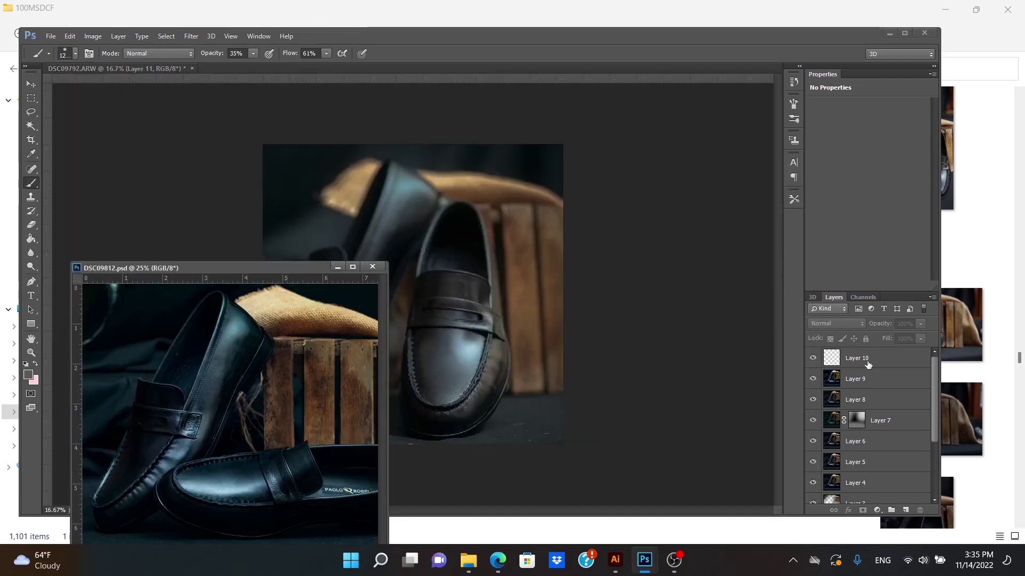
left_click_drag(868, 364, 427, 170)
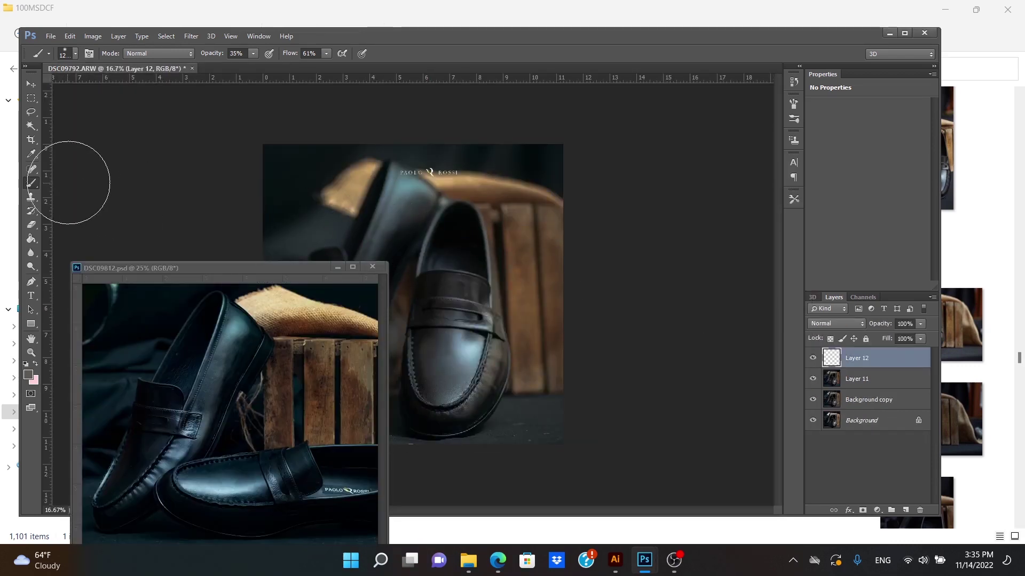
mouse_move(168, 267)
left_mouse_down()
mouse_move(311, 75)
mouse_move(127, 72)
left_mouse_up()
key("v")
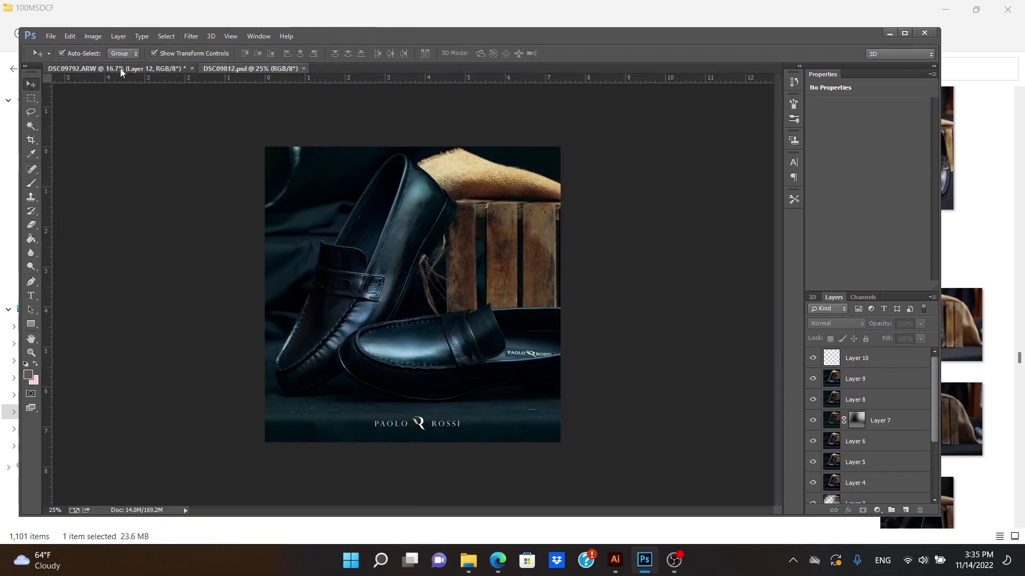
left_click(120, 68)
- Scale the logo to about 141% at the top of the photo
left_click(457, 177)
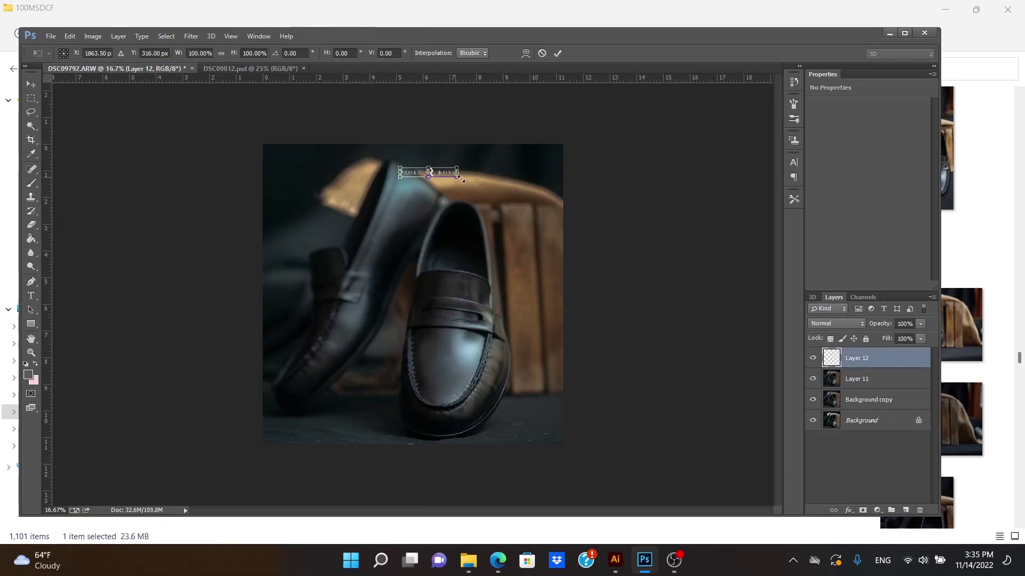
mouse_move(474, 180)
left_mouse_down()
mouse_move(497, 184)
mouse_move(453, 159)
left_mouse_up()
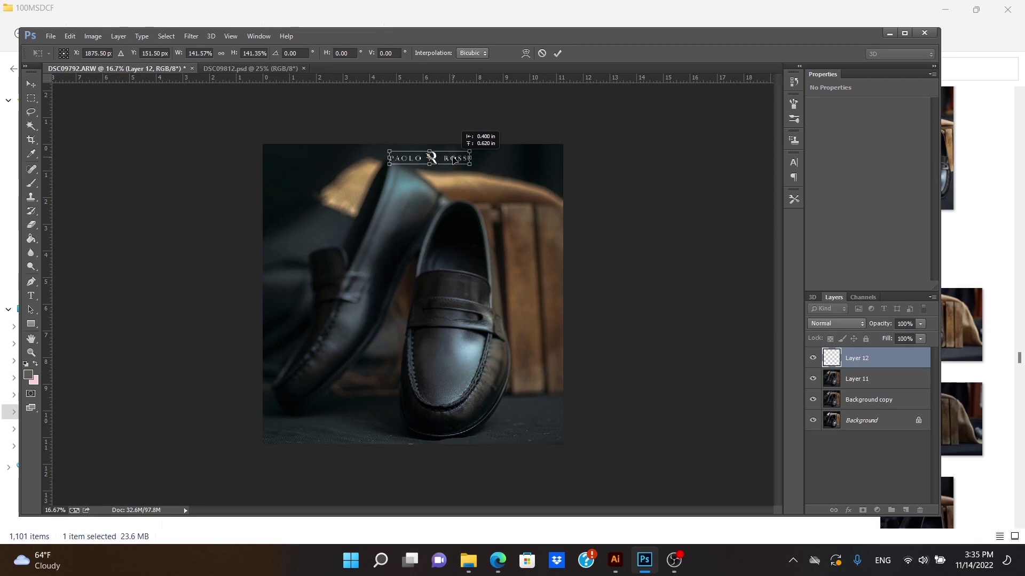
key("Return")
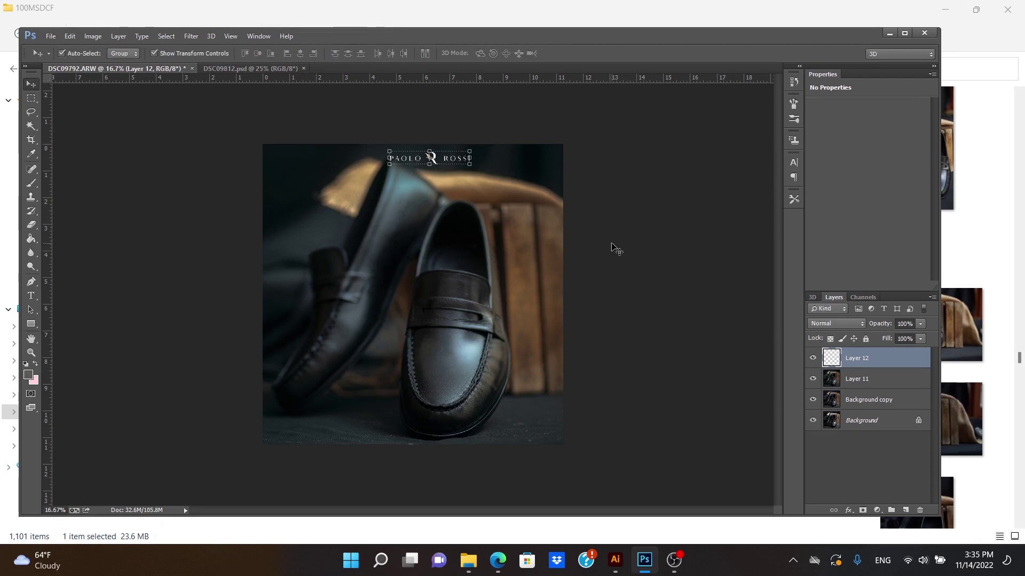
left_click(614, 248)
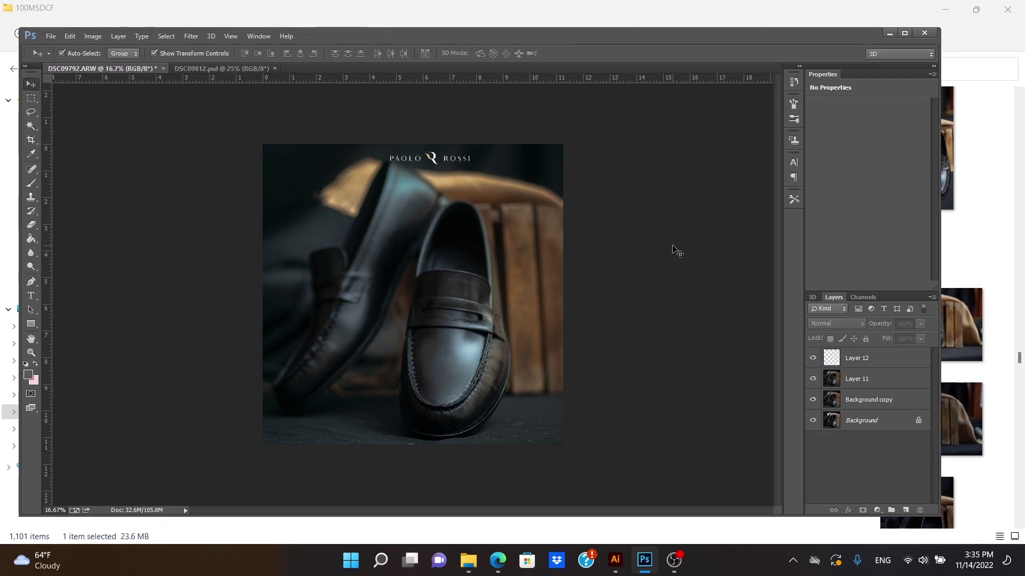
key("ctrl+plus")
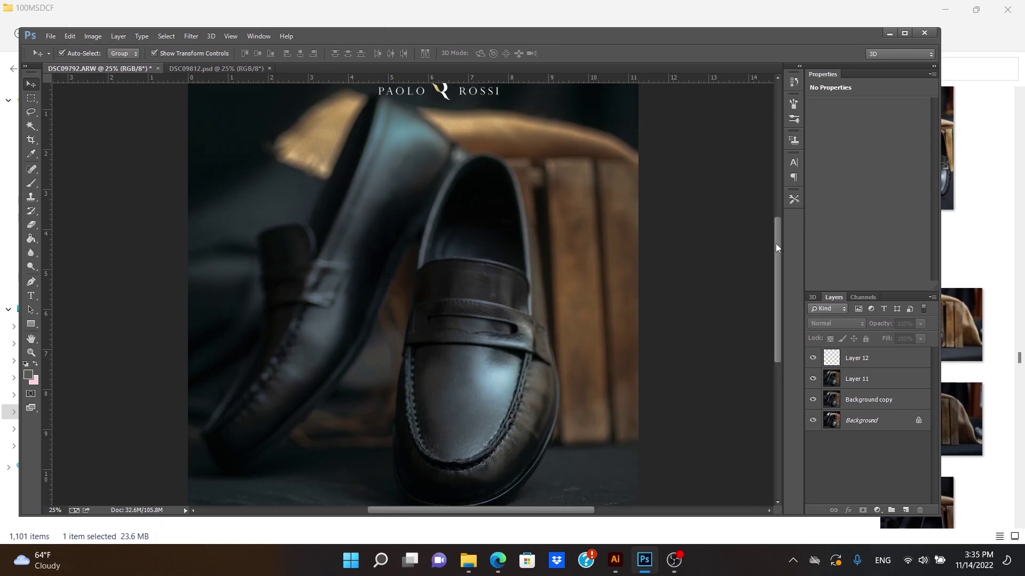
mouse_move(775, 247)
left_mouse_down()
mouse_move(774, 292)
mouse_move(790, 227)
left_mouse_up()
key("ctrl+minus")
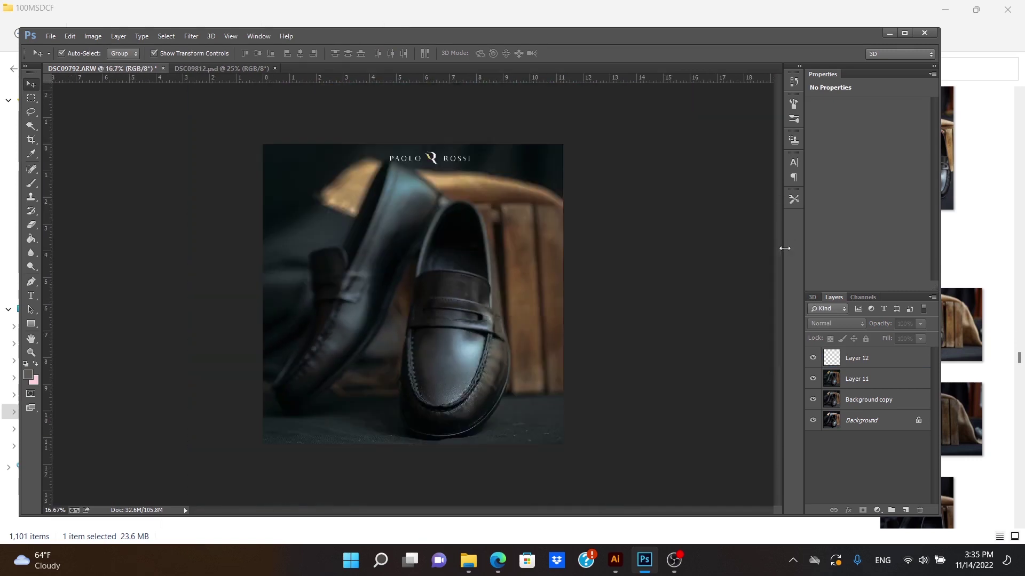